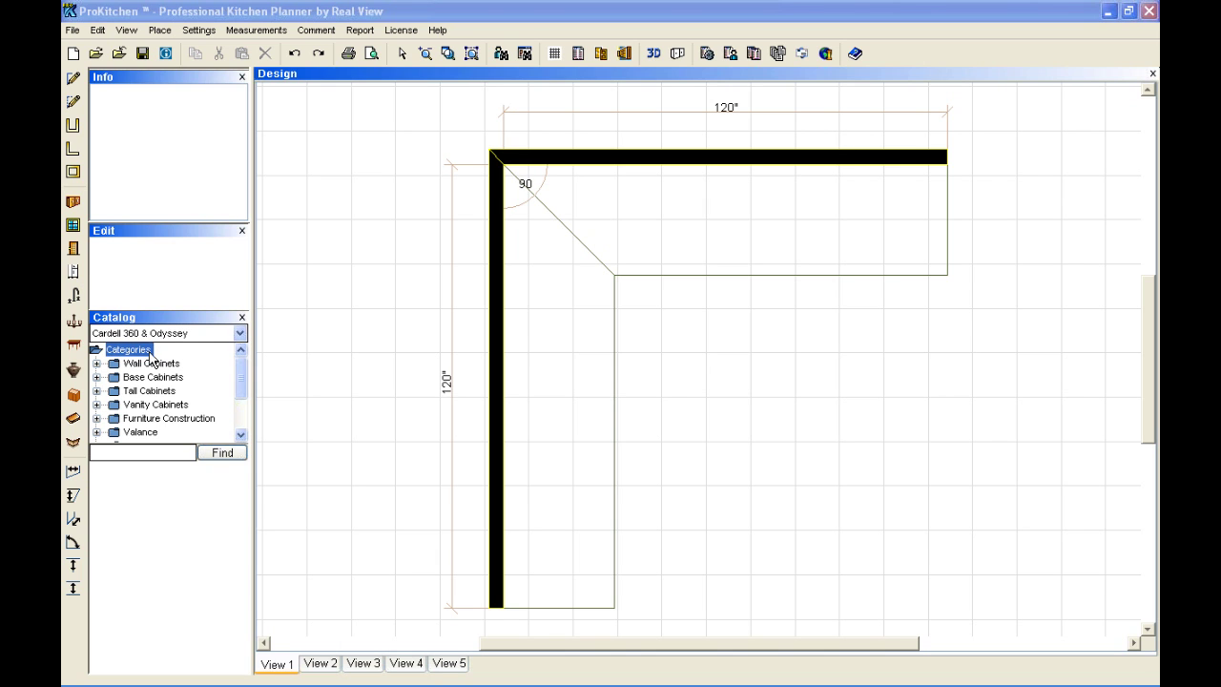
Expand Base Cabinets and its Corner Cabinets category in the Catalog tree.
{"action": "left_click", "coordinate": [97, 379]}
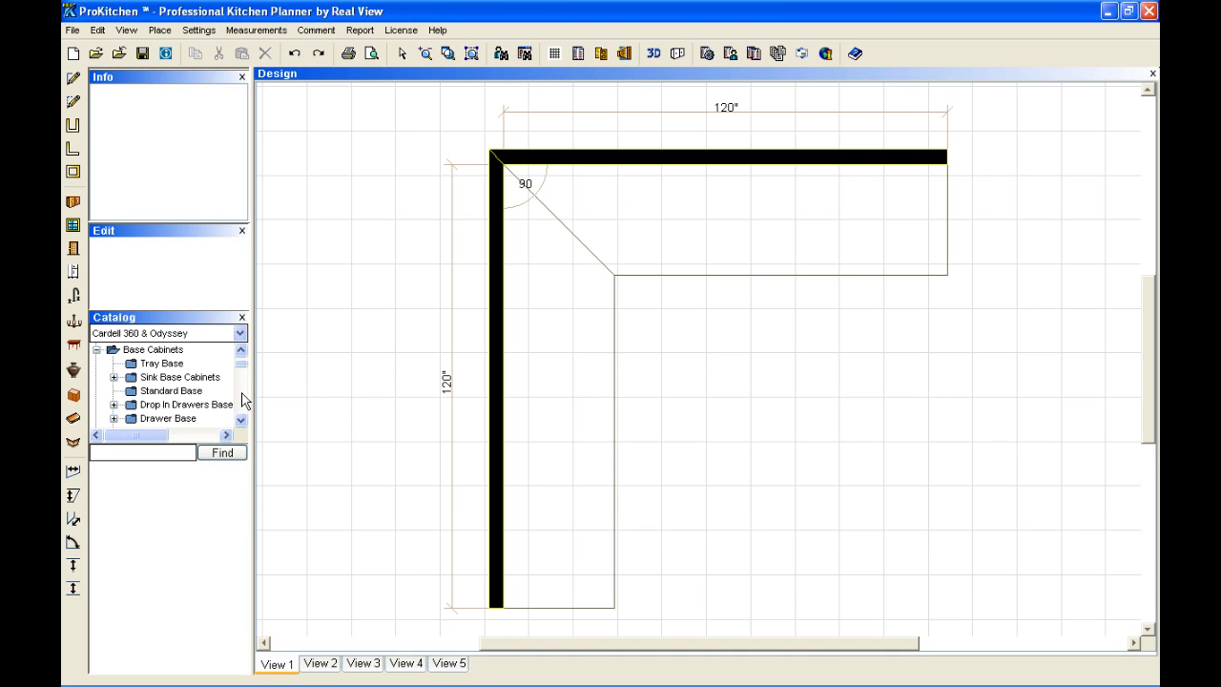
{"action": "scroll", "coordinate": [243, 401], "scroll_direction": "down", "scroll_amount": 1}
{"action": "scroll", "coordinate": [244, 400], "scroll_direction": "down", "scroll_amount": 3}
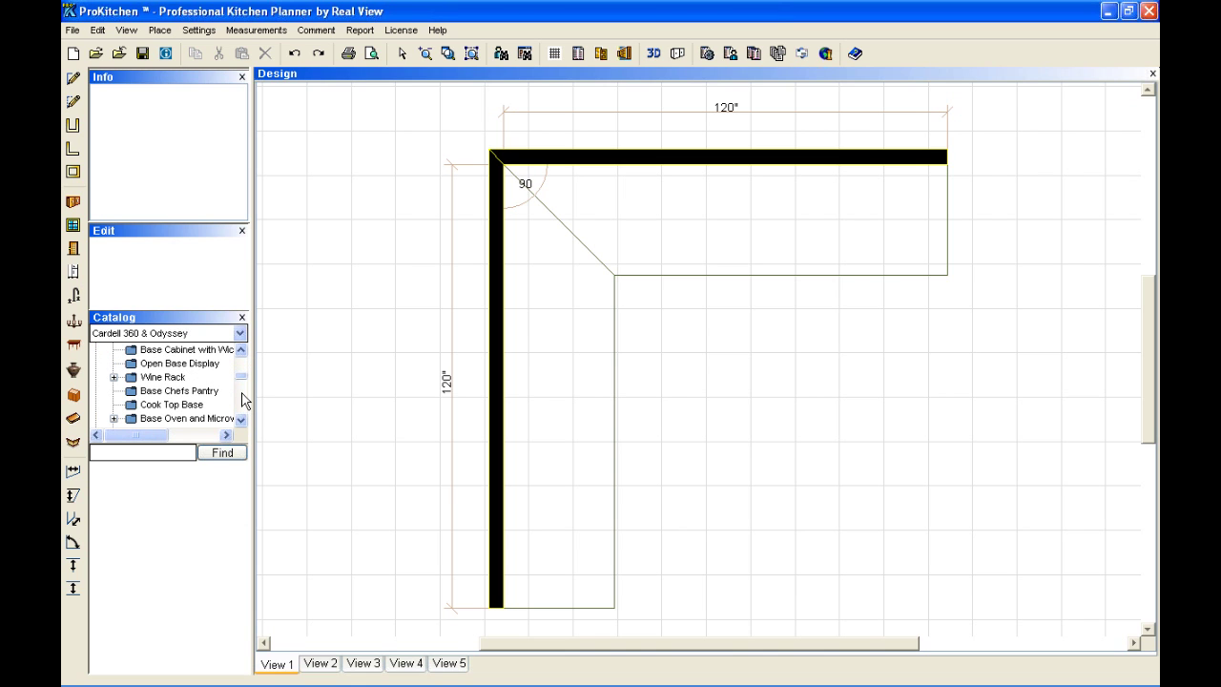
{"action": "scroll", "coordinate": [244, 400], "scroll_direction": "down", "scroll_amount": 1}
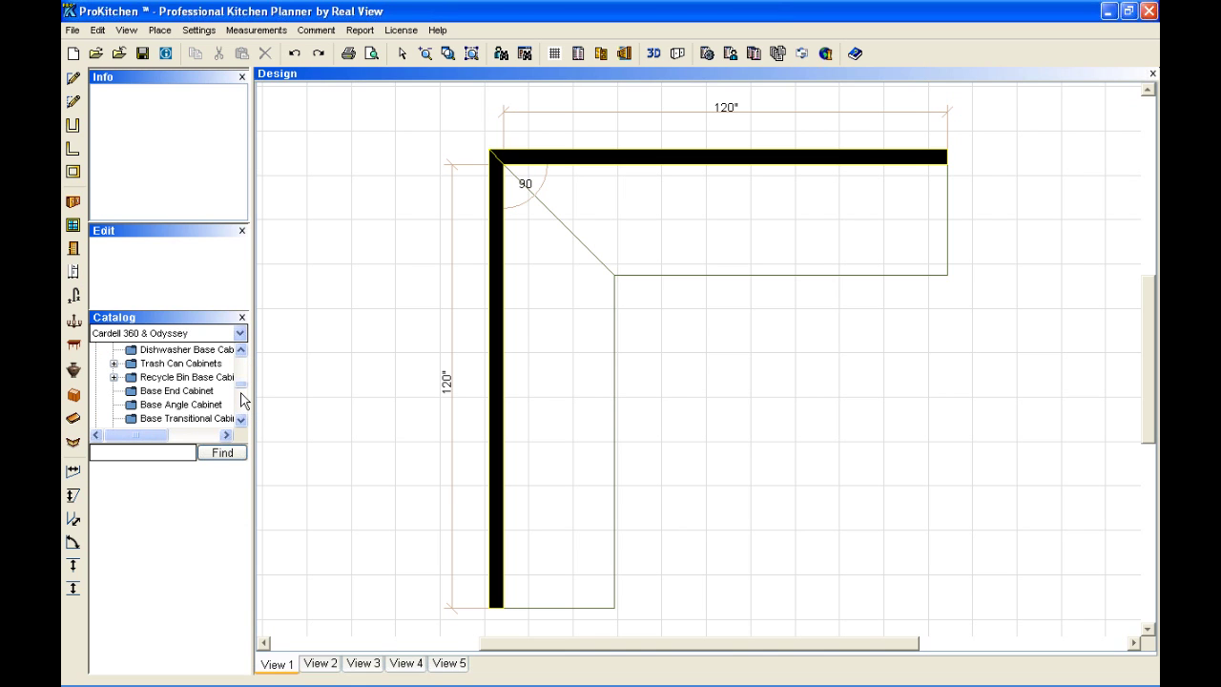
{"action": "scroll", "coordinate": [243, 401], "scroll_direction": "down", "scroll_amount": 1}
{"action": "double_click", "coordinate": [169, 416]}
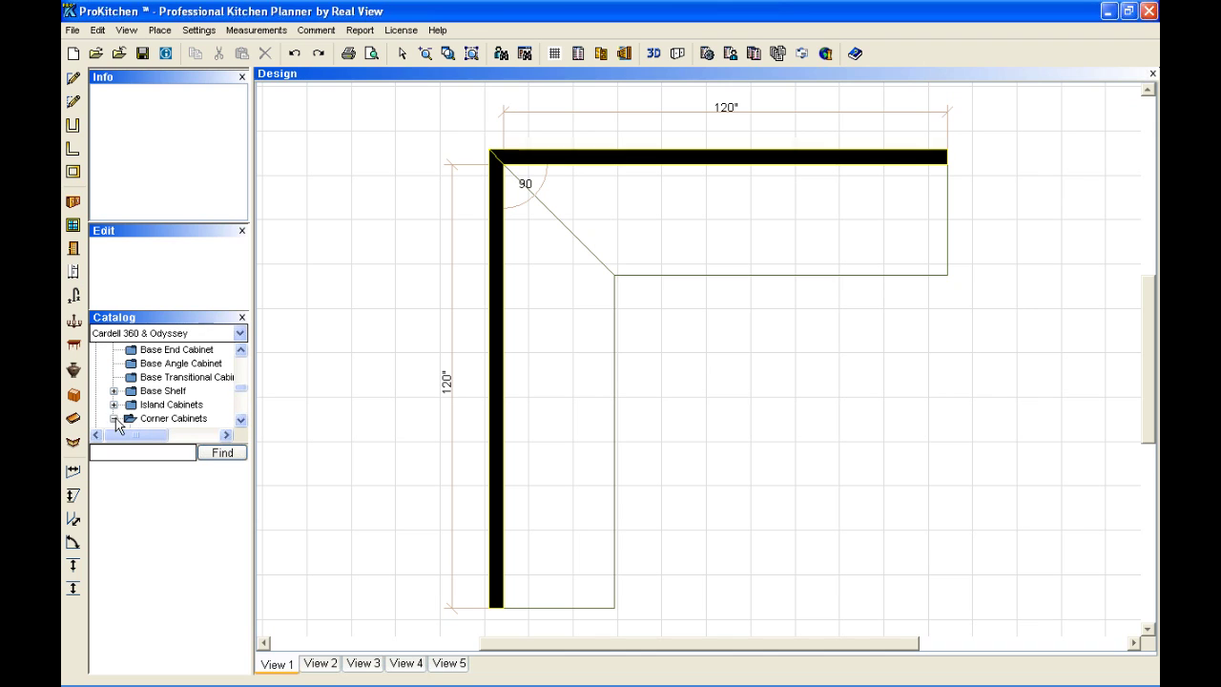
{"action": "scroll", "coordinate": [204, 421], "scroll_direction": "down", "scroll_amount": 1}
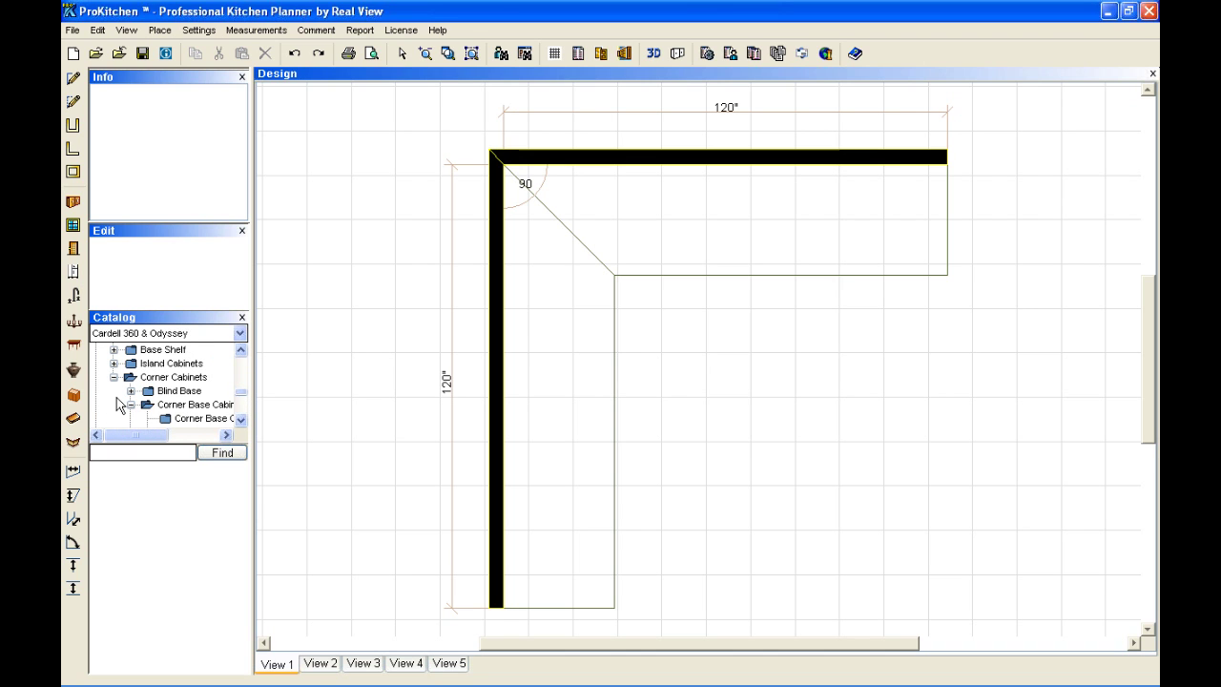
List the Corner Base Cabinet group's models, CBC36SSL and CBC36SSR.
{"action": "left_click", "coordinate": [113, 377]}
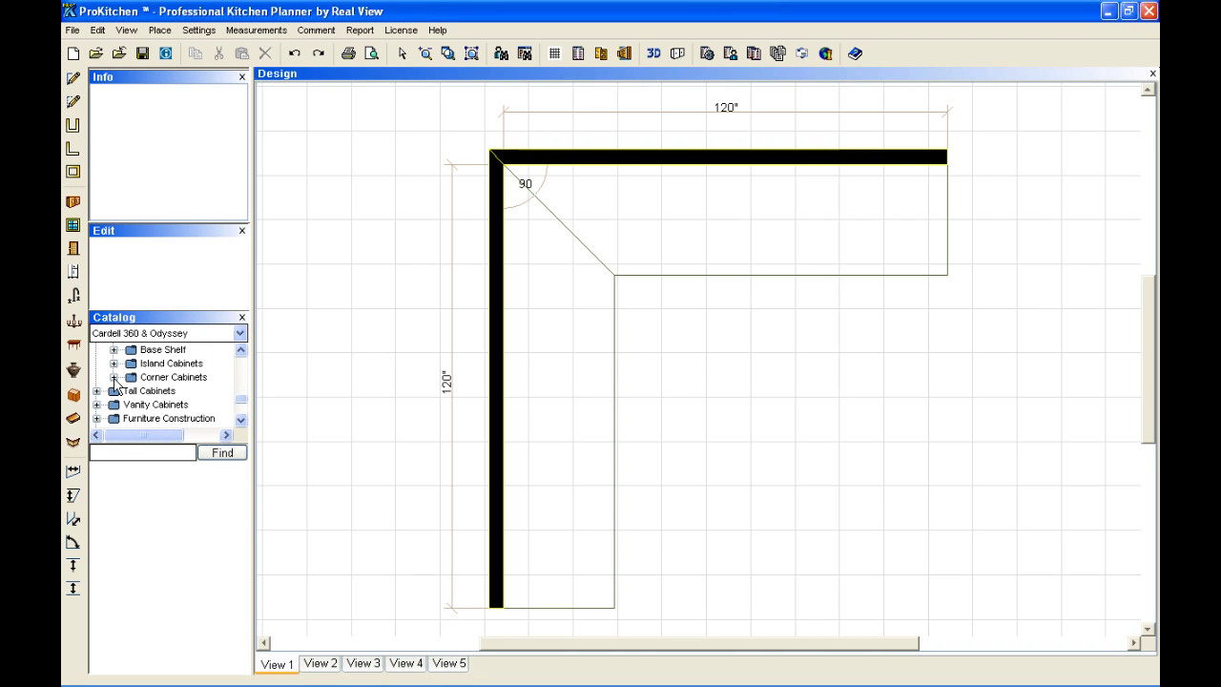
{"action": "left_click", "coordinate": [114, 377]}
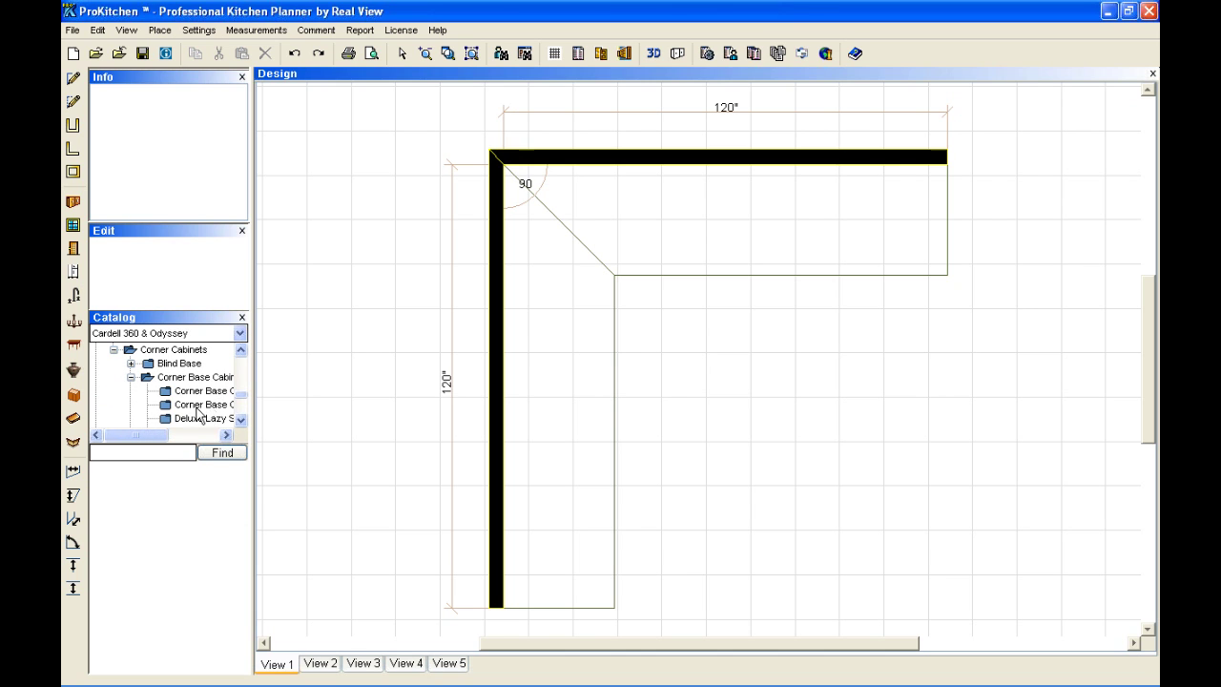
{"action": "scroll", "coordinate": [213, 390], "scroll_direction": "down", "scroll_amount": 1}
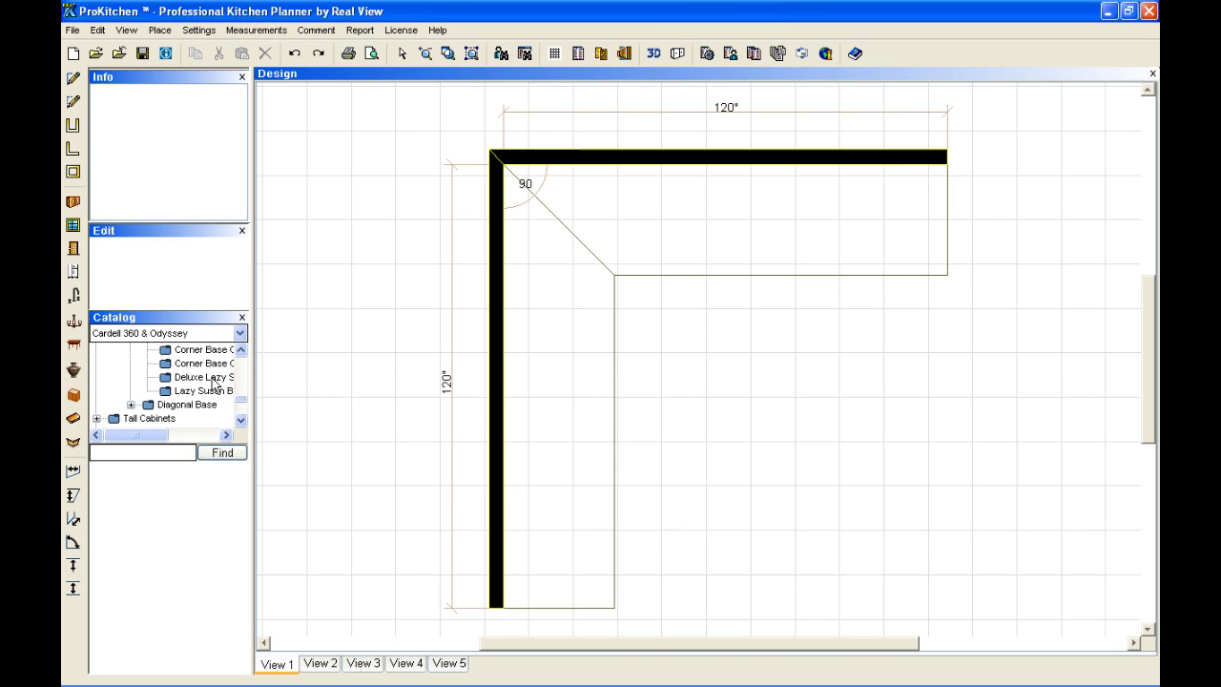
{"action": "left_click_drag", "start_coordinate": [153, 439], "coordinate": [185, 442]}
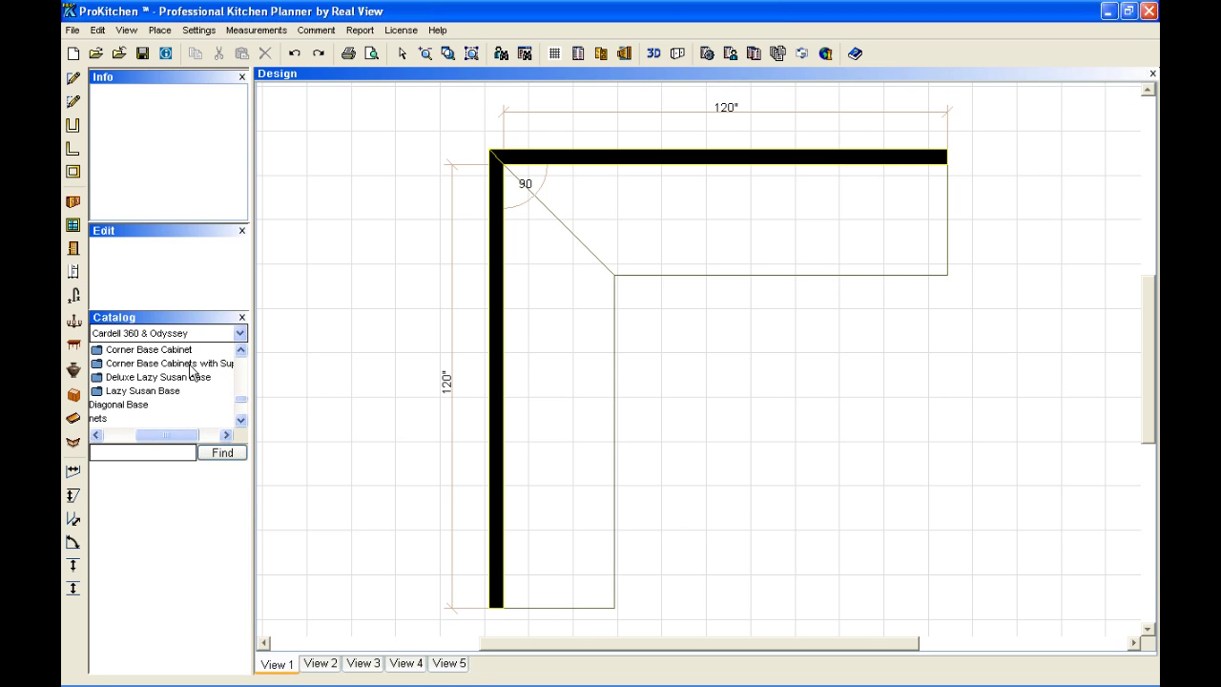
{"action": "left_click", "coordinate": [191, 366]}
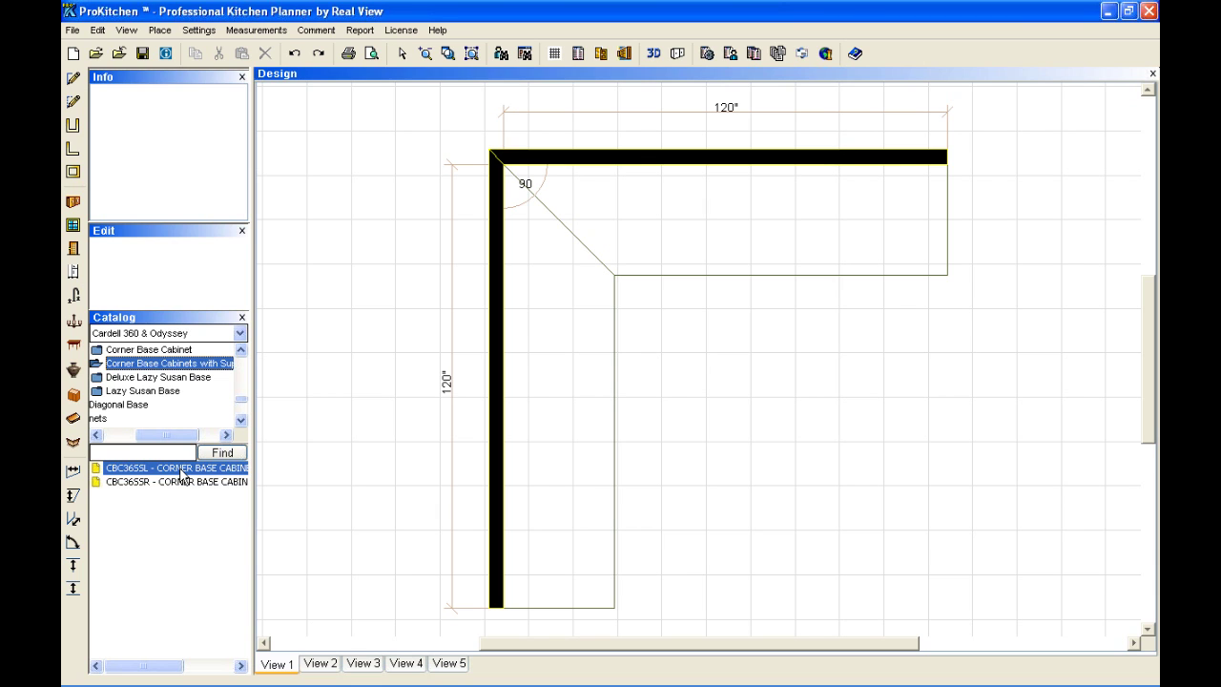
Fit CBC36SSL snugly into the wall corner, leaving 84" of open run on each wall.
{"action": "left_click_drag", "start_coordinate": [181, 474], "coordinate": [554, 327]}
{"action": "left_click_drag", "start_coordinate": [554, 327], "coordinate": [546, 232]}
{"action": "mouse_move", "coordinate": [545, 232]}
{"action": "left_mouse_down"}
{"action": "mouse_move", "coordinate": [546, 219]}
{"action": "mouse_move", "coordinate": [549, 229]}
{"action": "left_mouse_up"}
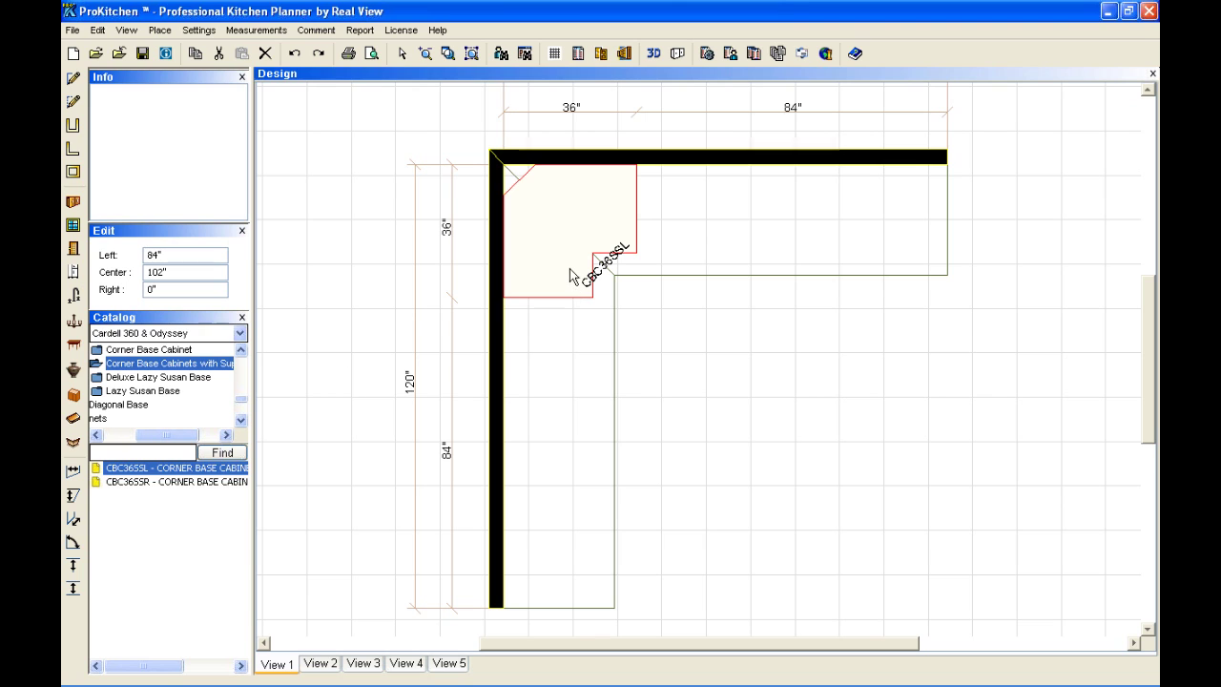
{"action": "left_click", "coordinate": [348, 446]}
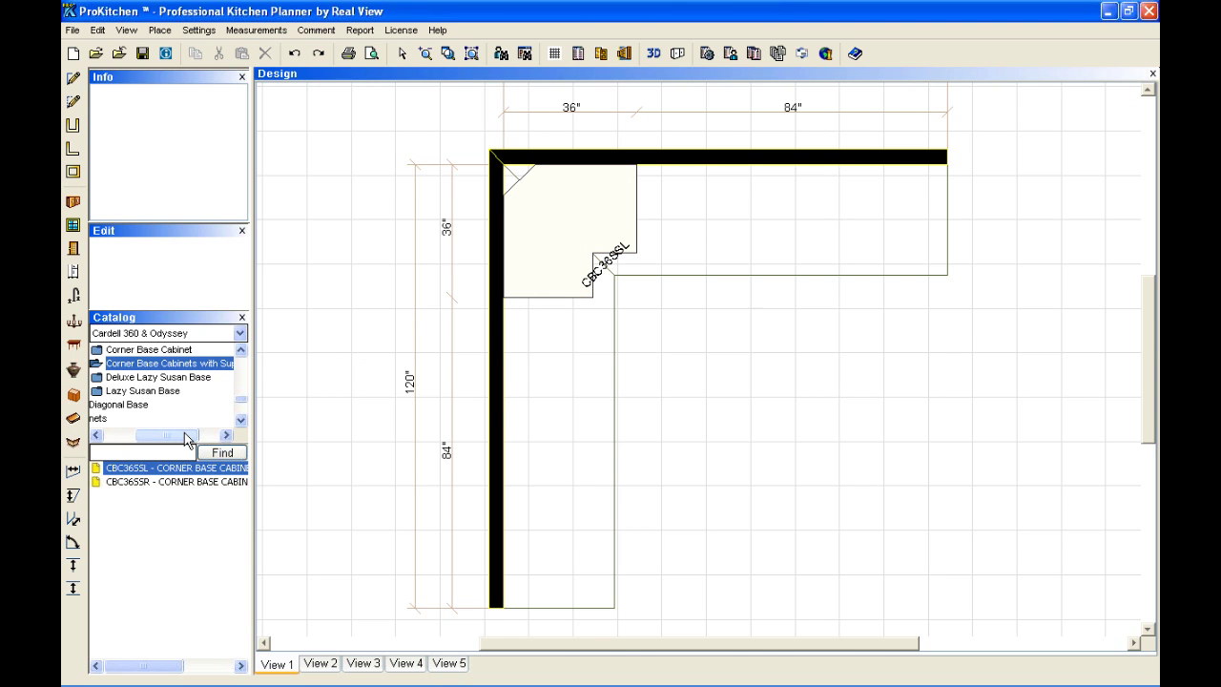
Search the catalog for 'cb' and then 'cbc' corner base items.
{"action": "left_click_drag", "start_coordinate": [184, 434], "coordinate": [130, 436]}
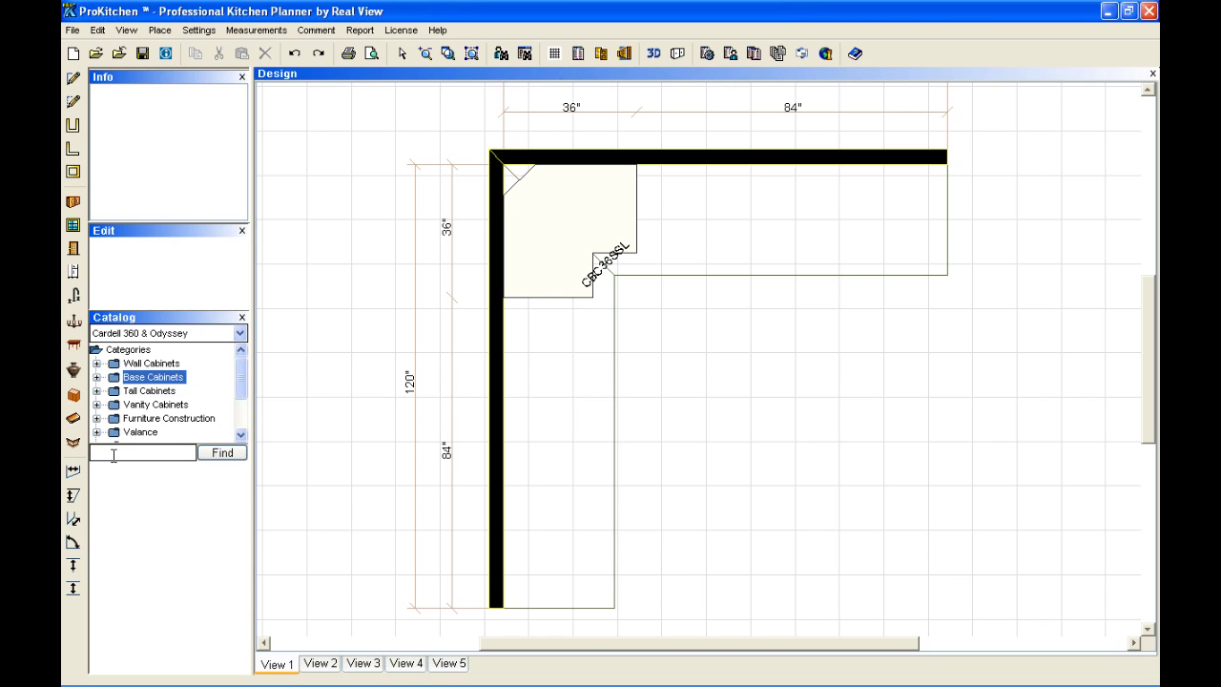
{"action": "type", "text": "cb"}
{"action": "key", "text": "Return"}
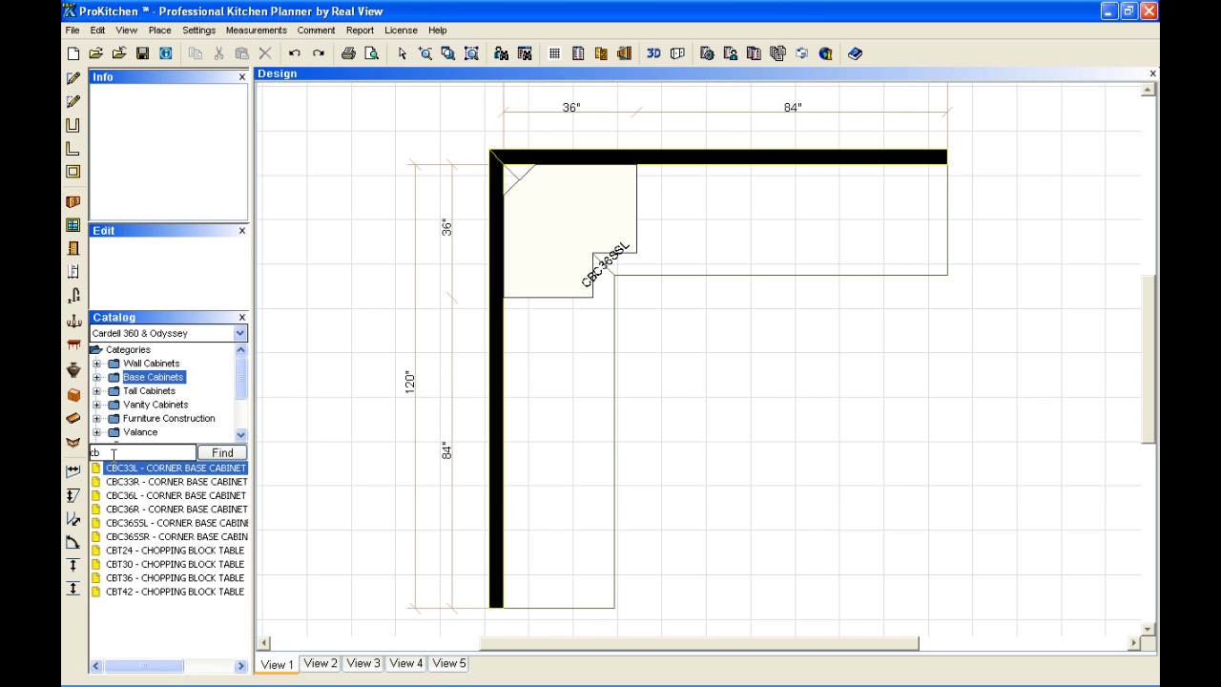
{"action": "type", "text": "c"}
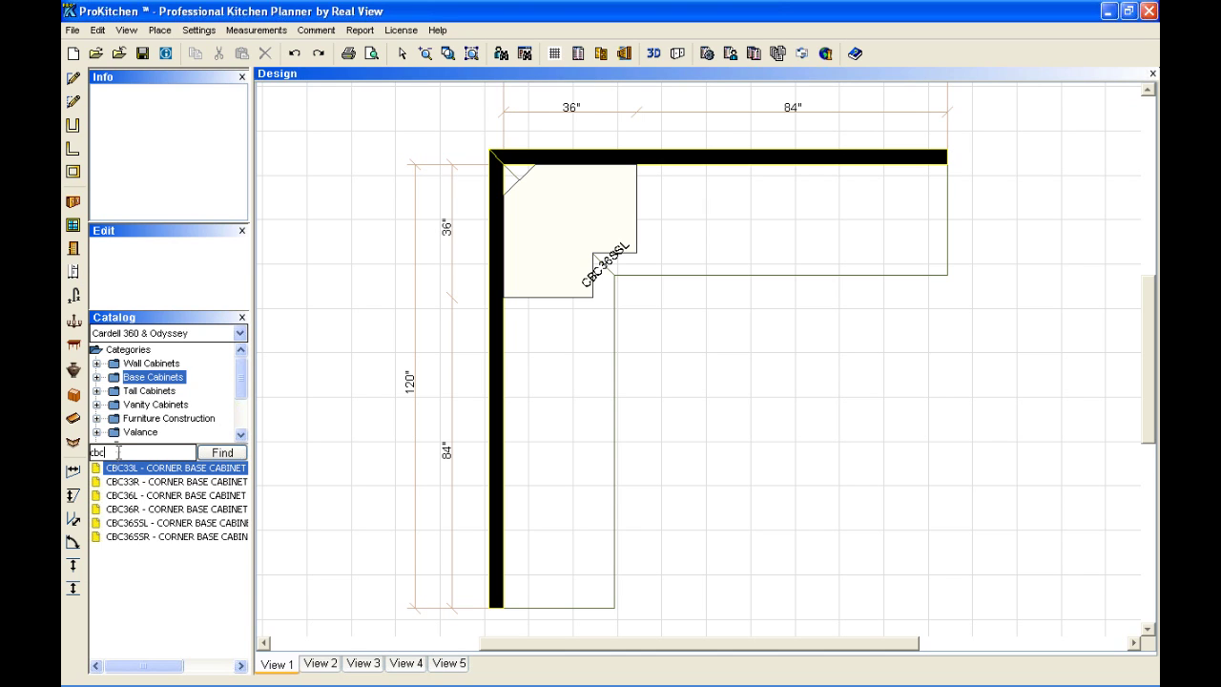
{"action": "key", "text": "BackSpace"}
{"action": "key", "text": "BackSpace"}
{"action": "key", "text": "BackSpace"}
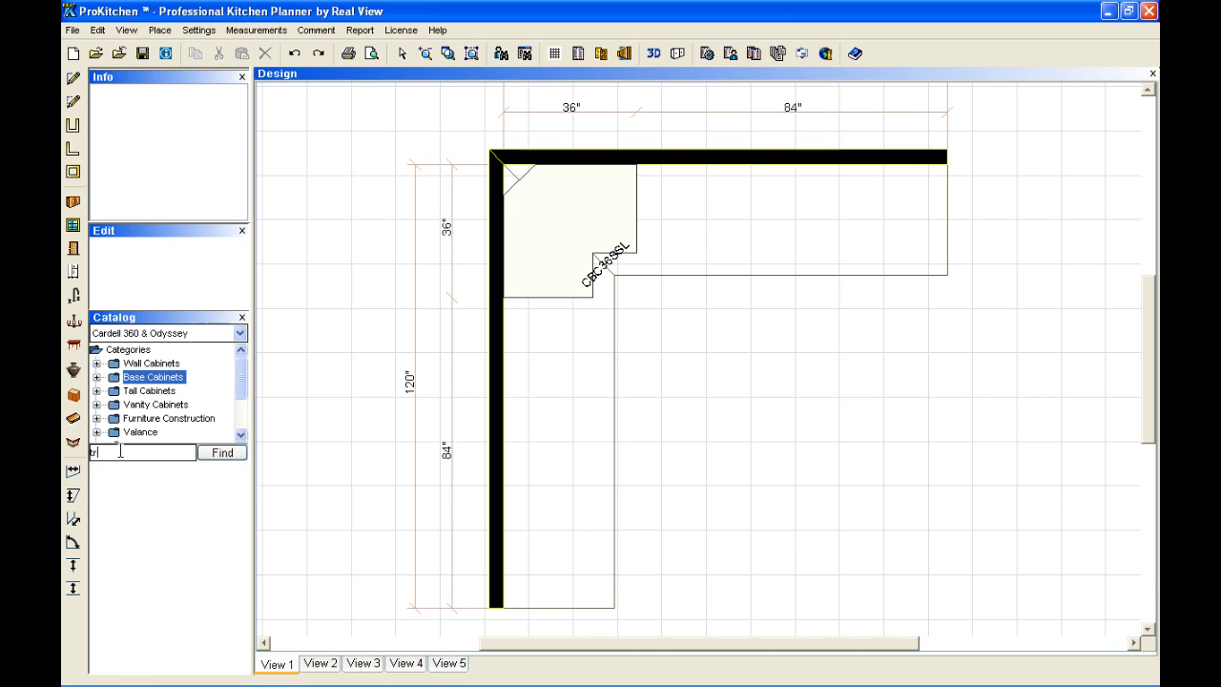
Search the catalog for 'tray base' cabinets, then clear the search text.
{"action": "type", "text": "tray base"}
{"action": "key", "text": "Return"}
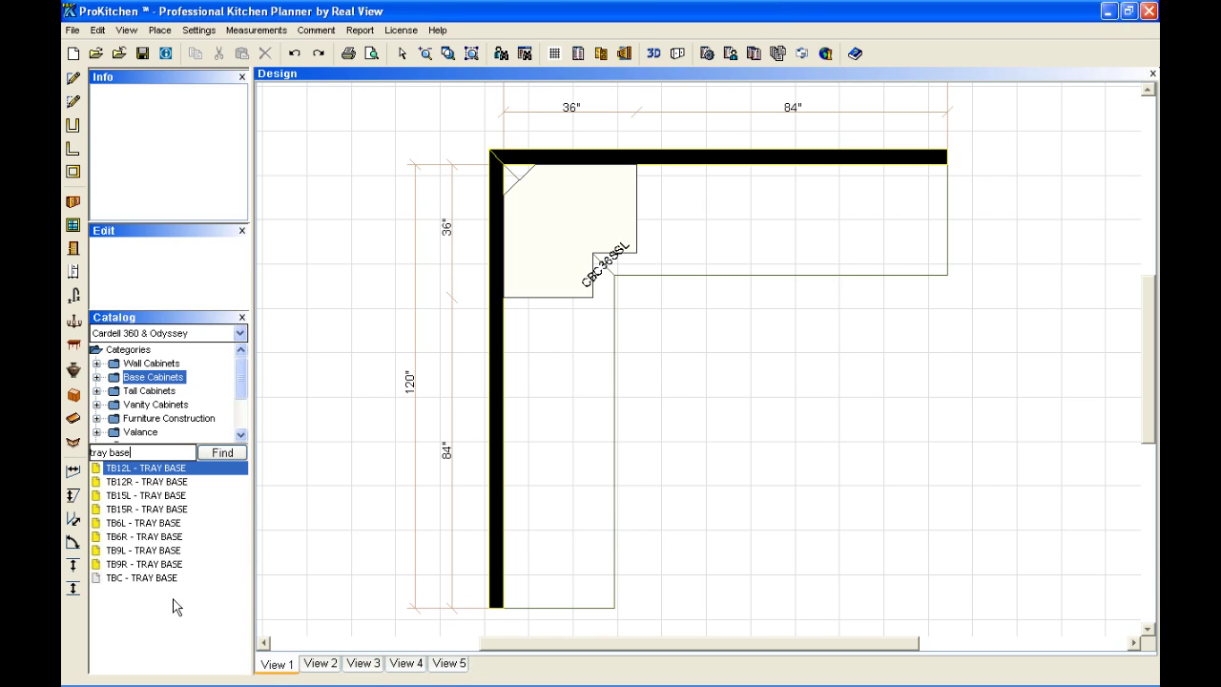
{"action": "key", "text": "BackSpace"}
{"action": "key", "text": "BackSpace"}
{"action": "key", "text": "BackSpace"}
{"action": "key", "text": "BackSpace"}
{"action": "key", "text": "BackSpace"}
{"action": "key", "text": "BackSpace"}
{"action": "key", "text": "BackSpace"}
{"action": "key", "text": "BackSpace"}
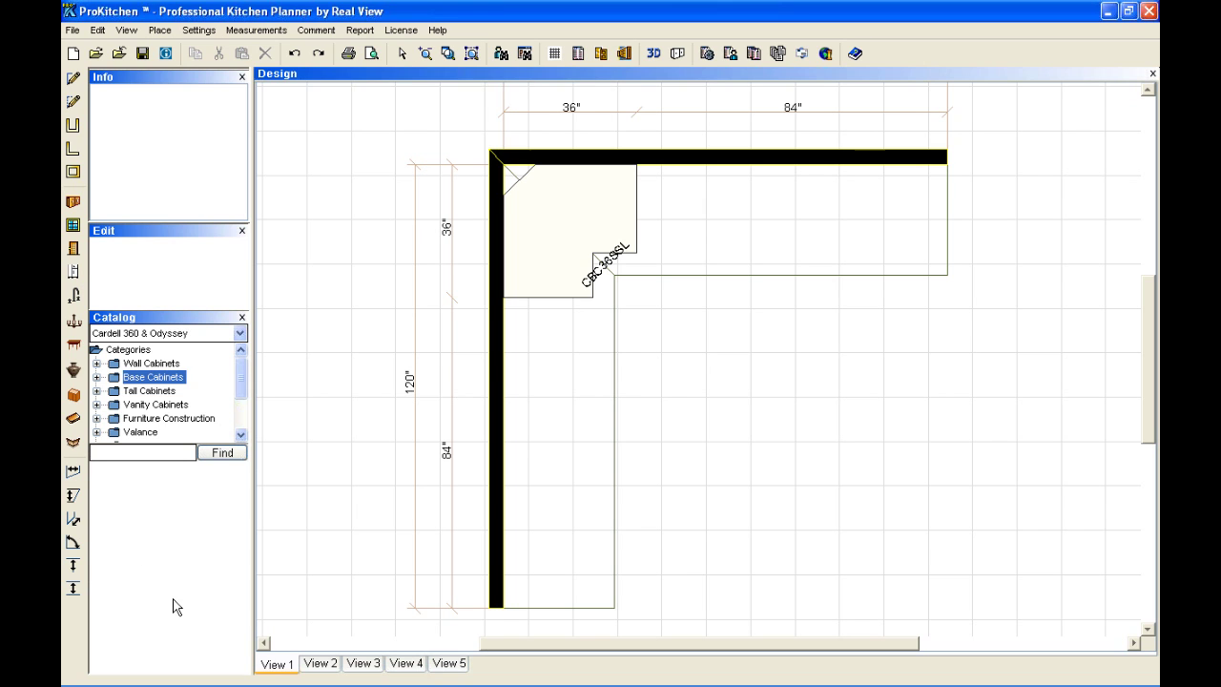
Place a Standard Base B36-BPD against the left wall, 22 5/16" from its lower end.
{"action": "left_click", "coordinate": [96, 378]}
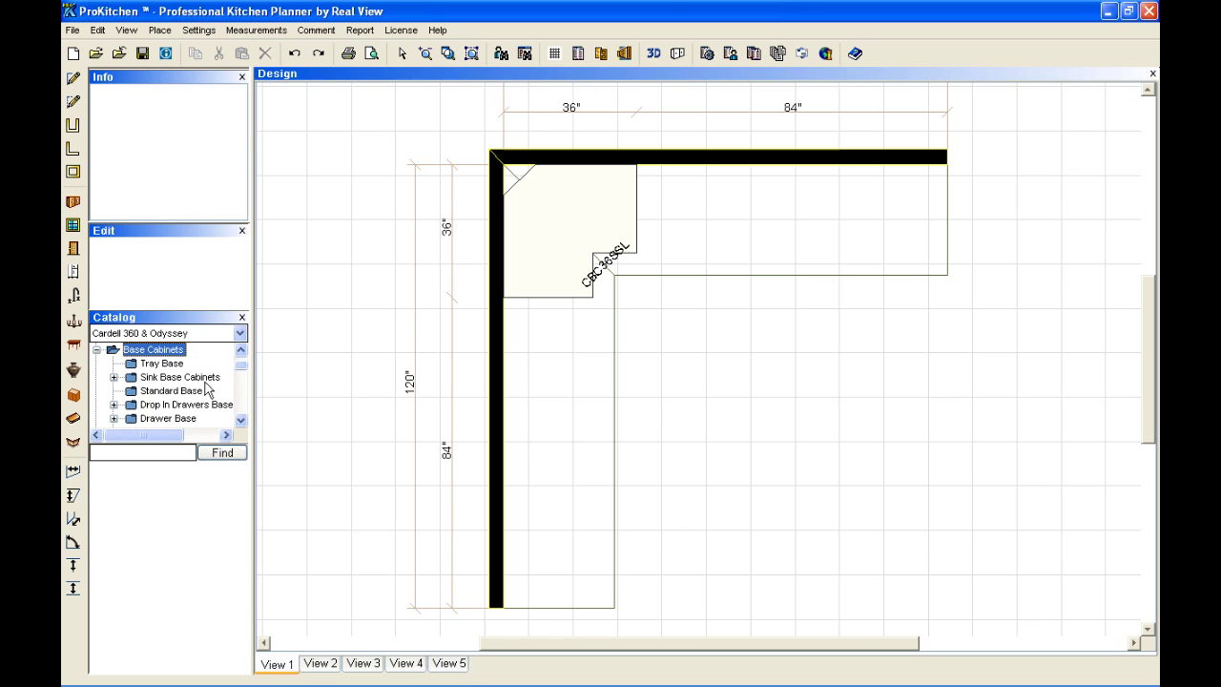
{"action": "left_click", "coordinate": [133, 392]}
{"action": "left_click_drag", "start_coordinate": [243, 531], "coordinate": [244, 590]}
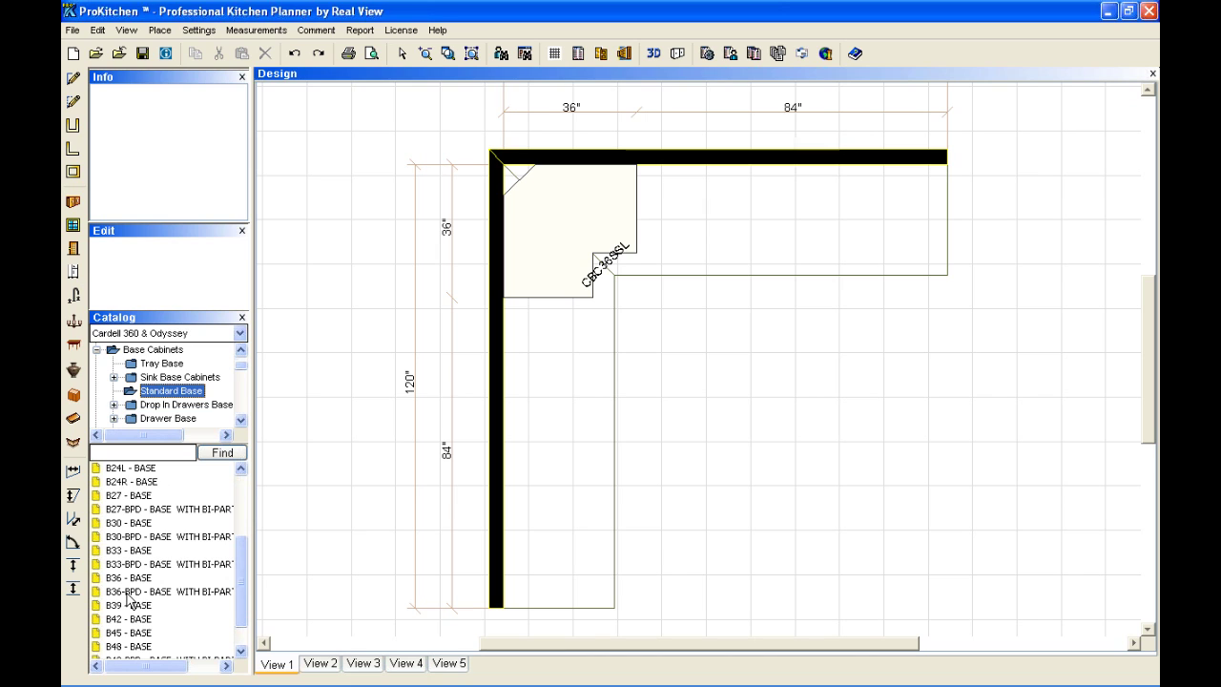
{"action": "left_click_drag", "start_coordinate": [118, 594], "coordinate": [496, 535]}
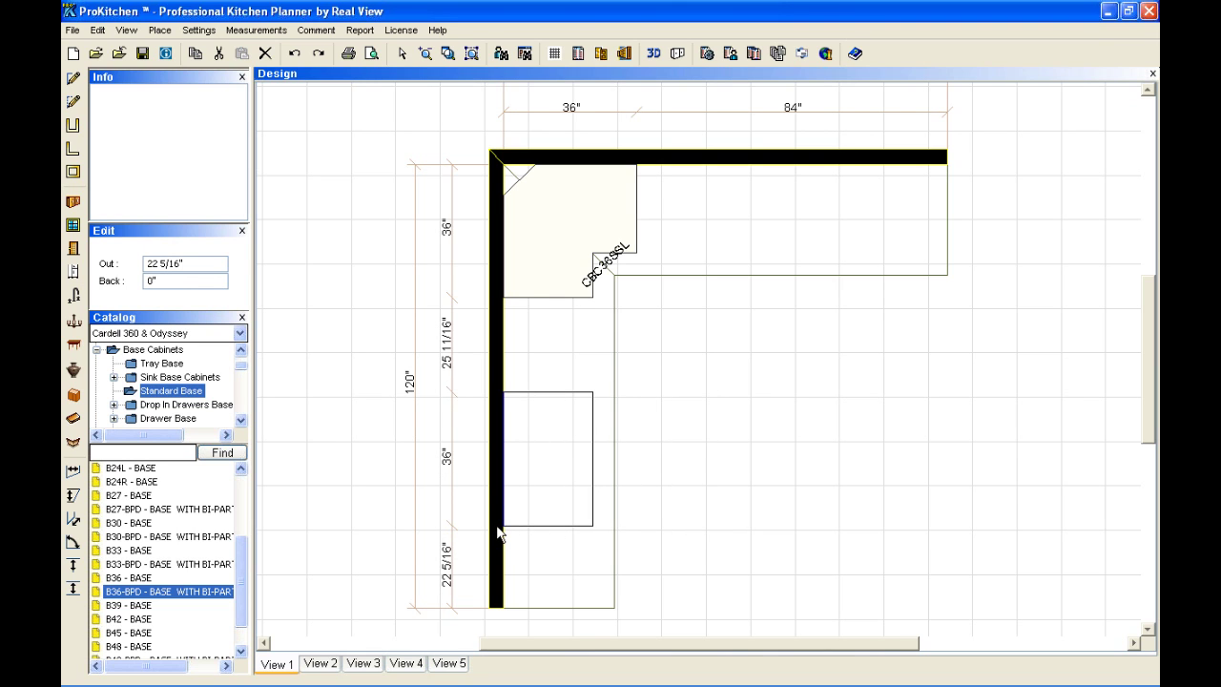
{"action": "left_click", "coordinate": [498, 534]}
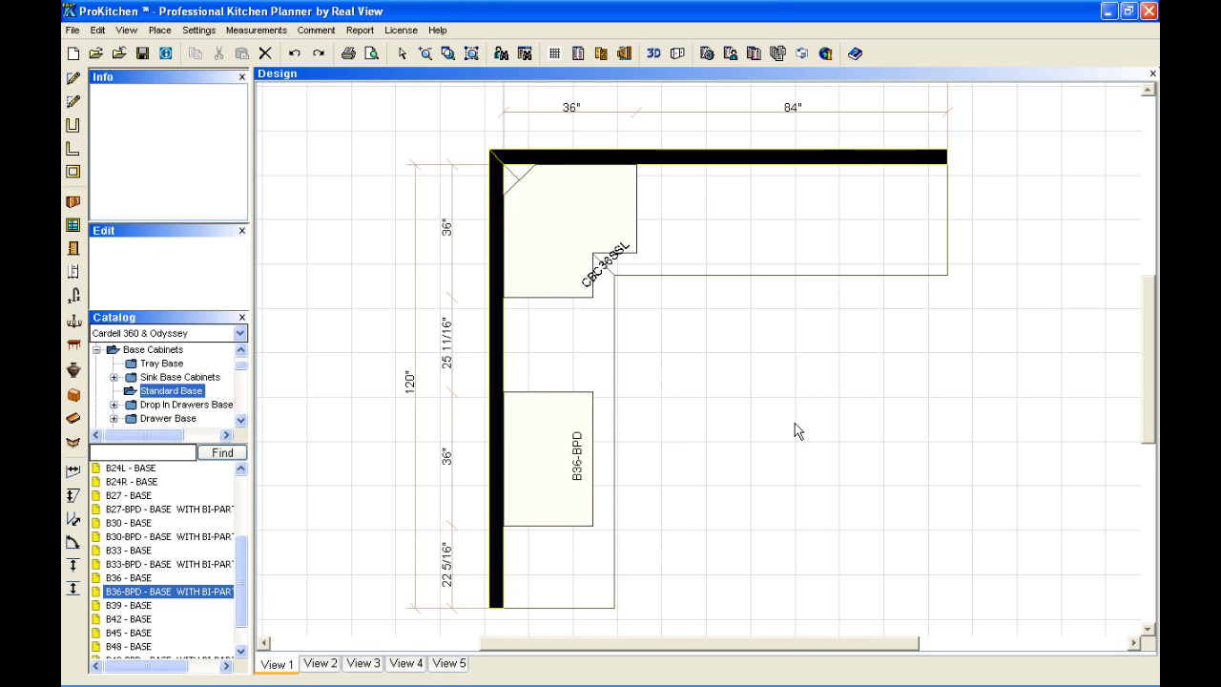
Slide the B36-BPD cabinet to a new spot along the left wall.
{"action": "right_click", "coordinate": [542, 457]}
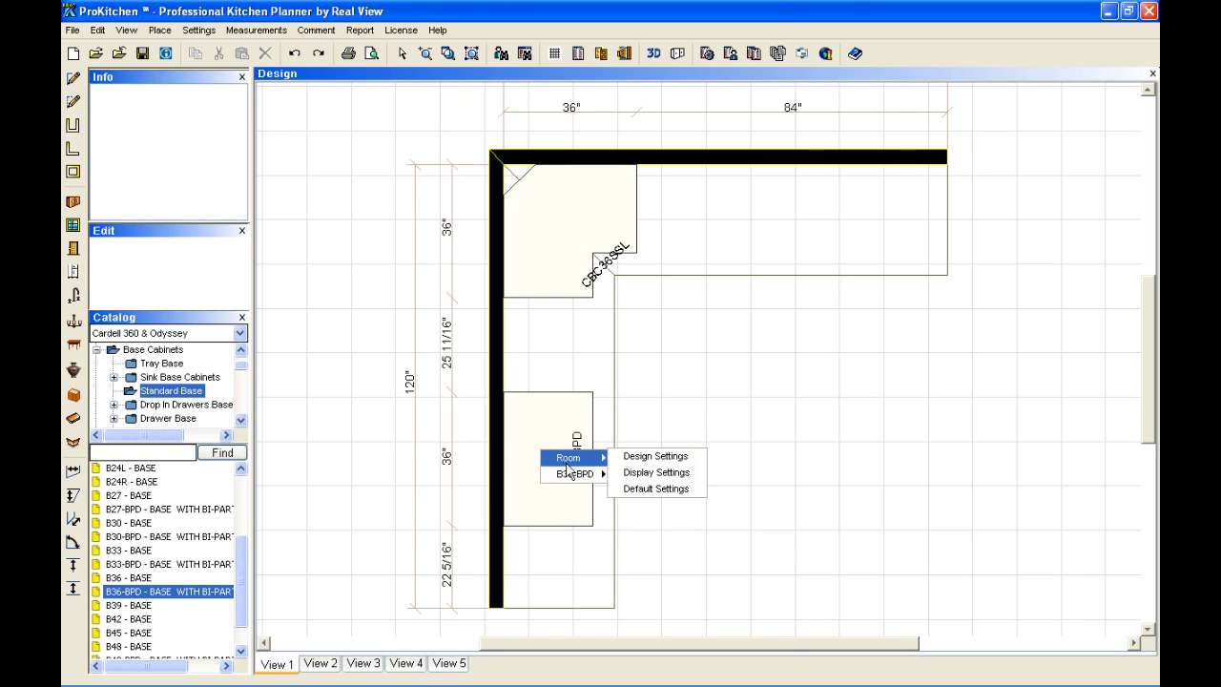
{"action": "mouse_move", "coordinate": [577, 477]}
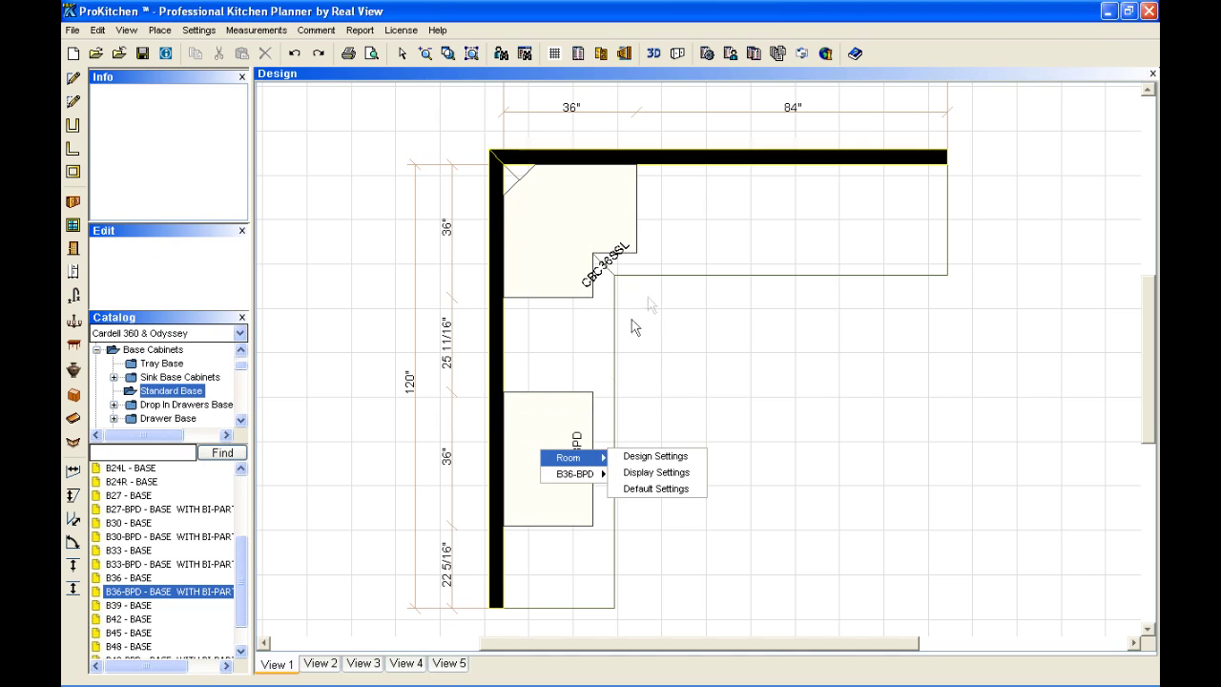
{"action": "mouse_move", "coordinate": [591, 474]}
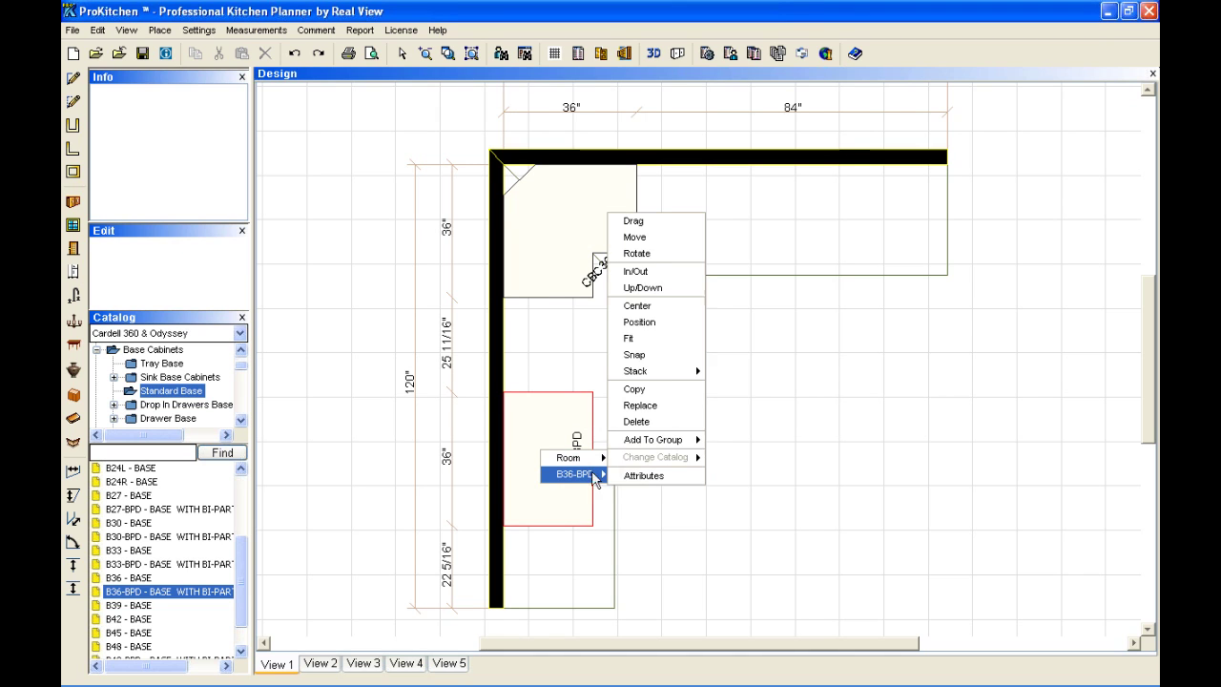
{"action": "left_click", "coordinate": [648, 224]}
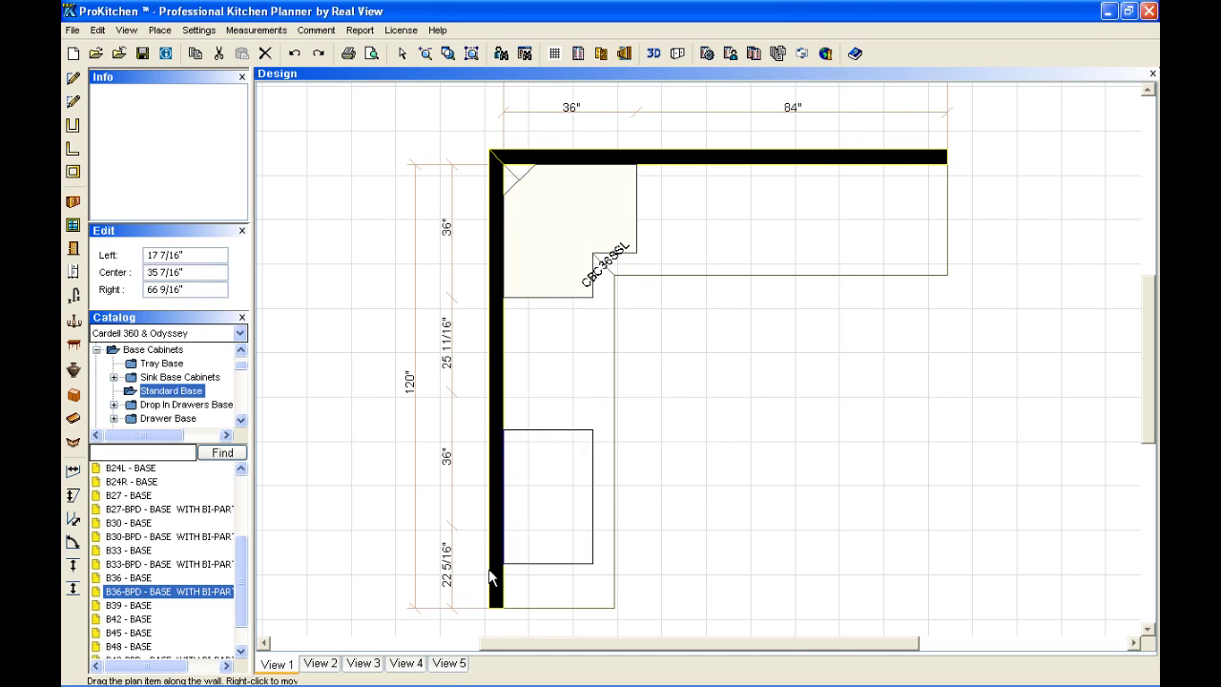
{"action": "left_click", "coordinate": [572, 532]}
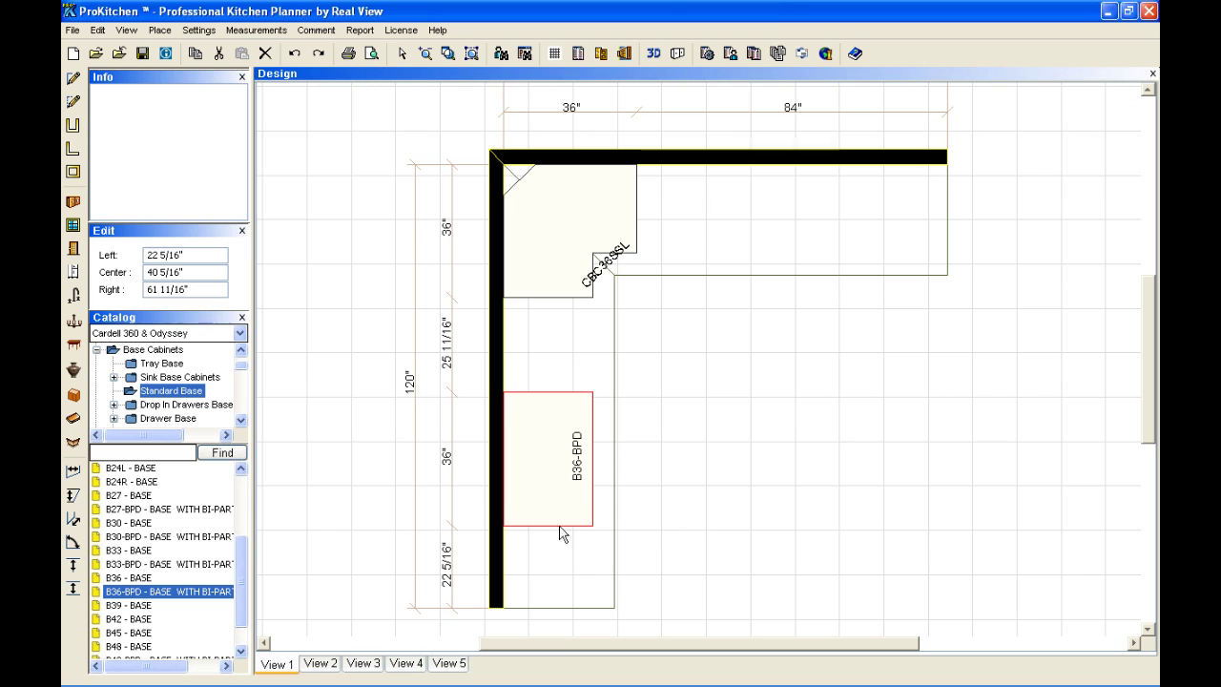
Move B36-BPD onto the top wall, 30" past the corner cabinet.
{"action": "right_click", "coordinate": [560, 509]}
{"action": "mouse_move", "coordinate": [577, 534]}
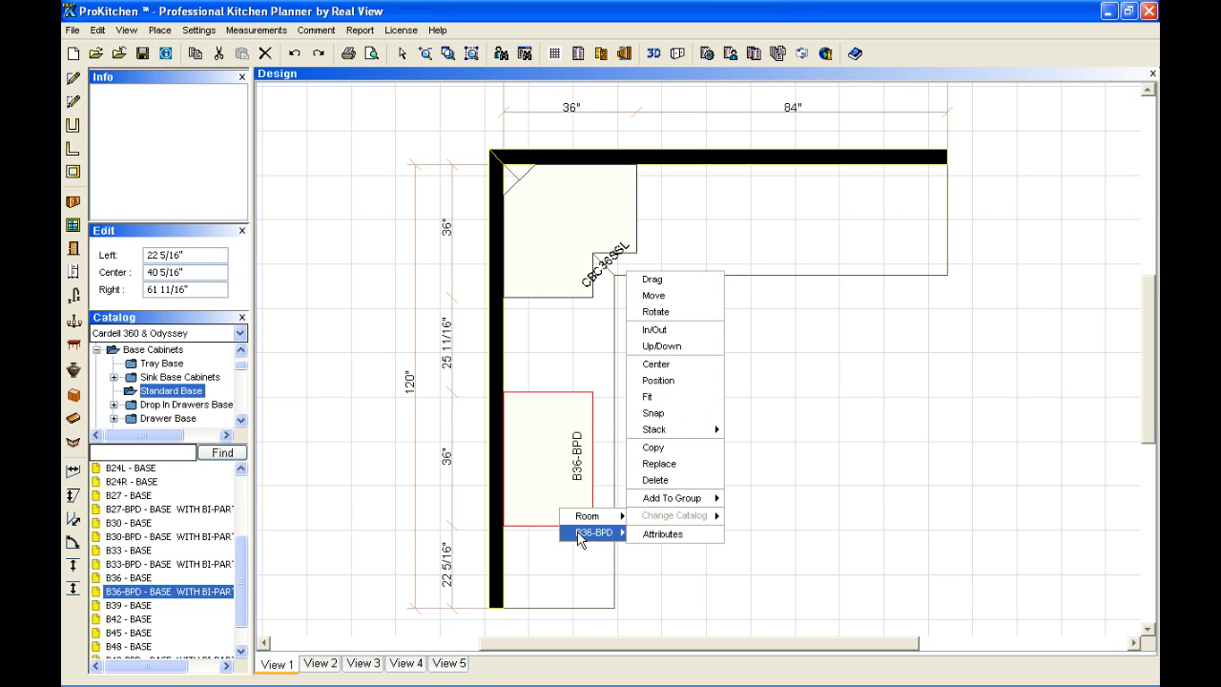
{"action": "left_click", "coordinate": [681, 301]}
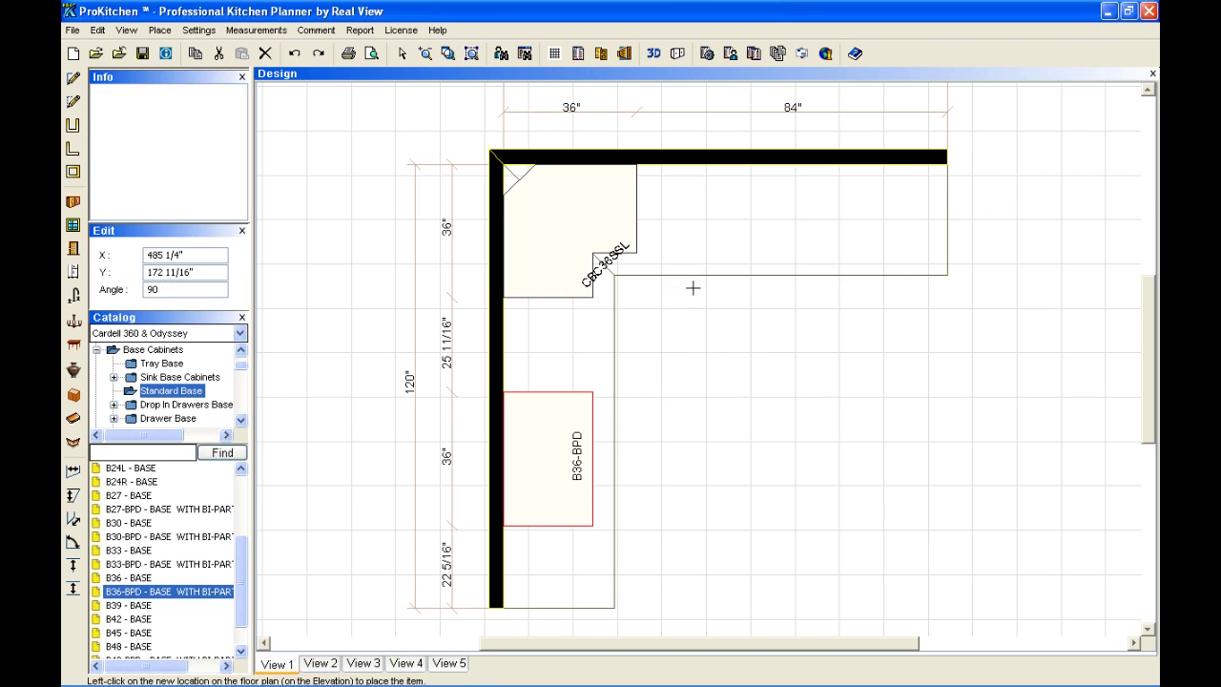
{"action": "left_click", "coordinate": [751, 238]}
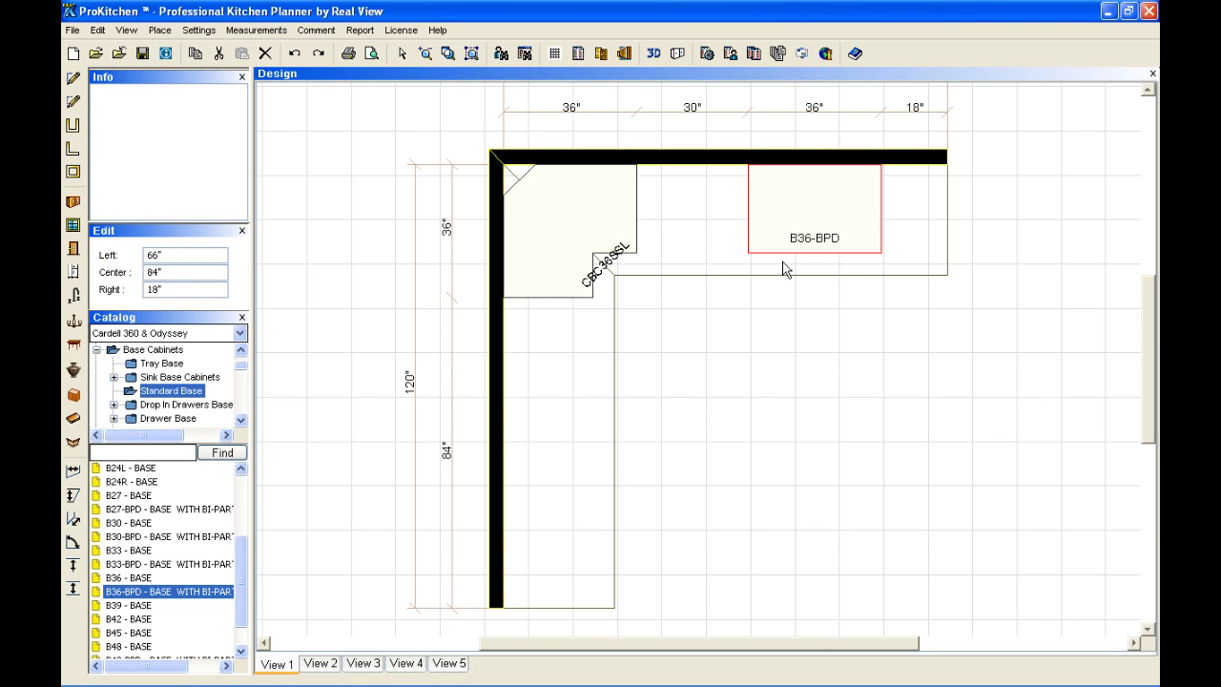
Move B36-BPD off the top wall into the open floor area.
{"action": "right_click", "coordinate": [780, 221]}
{"action": "mouse_move", "coordinate": [806, 244]}
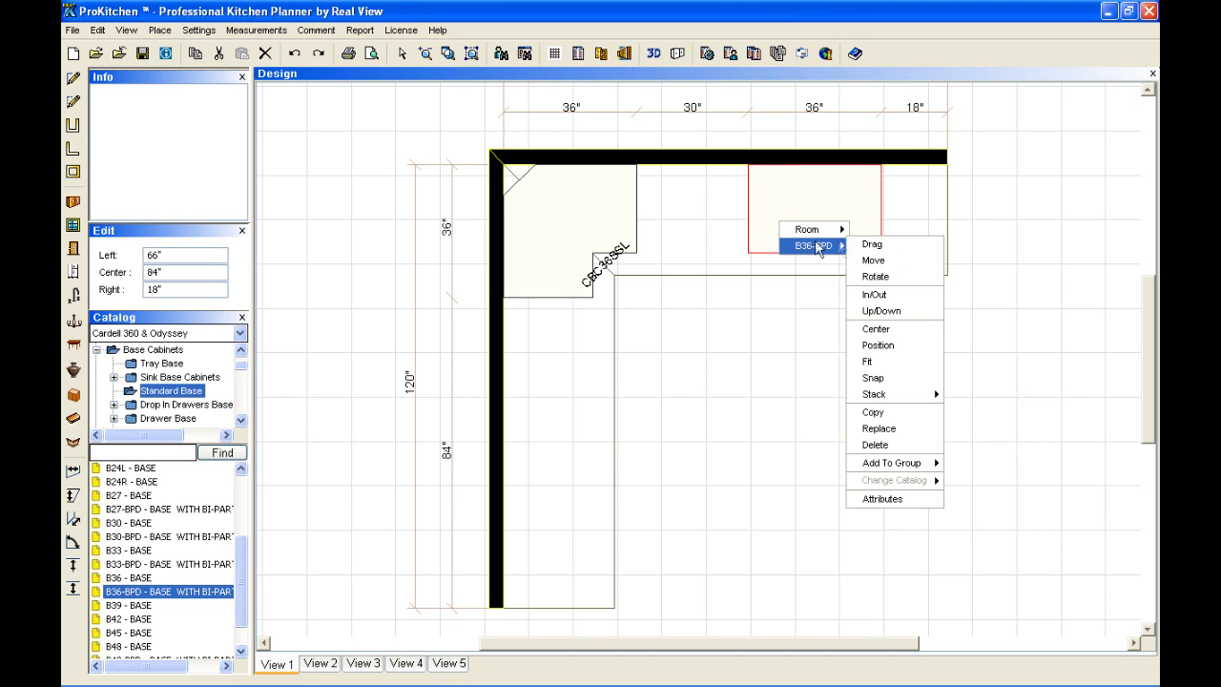
{"action": "left_click", "coordinate": [877, 263]}
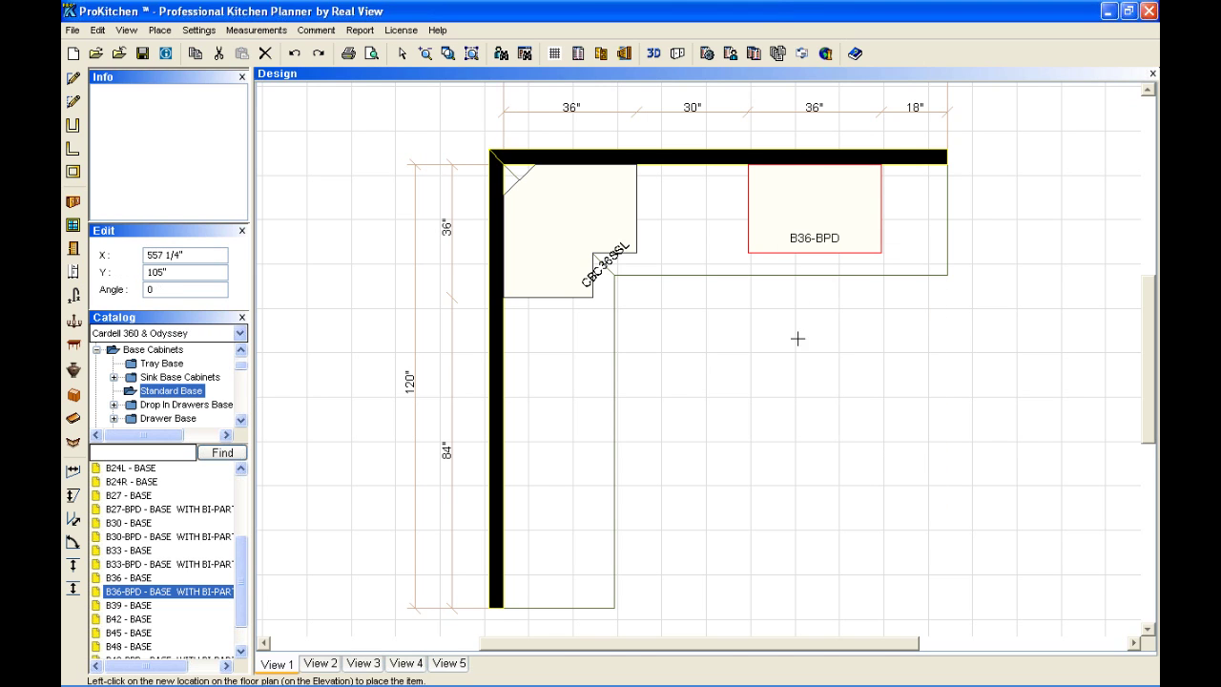
{"action": "left_click", "coordinate": [715, 407]}
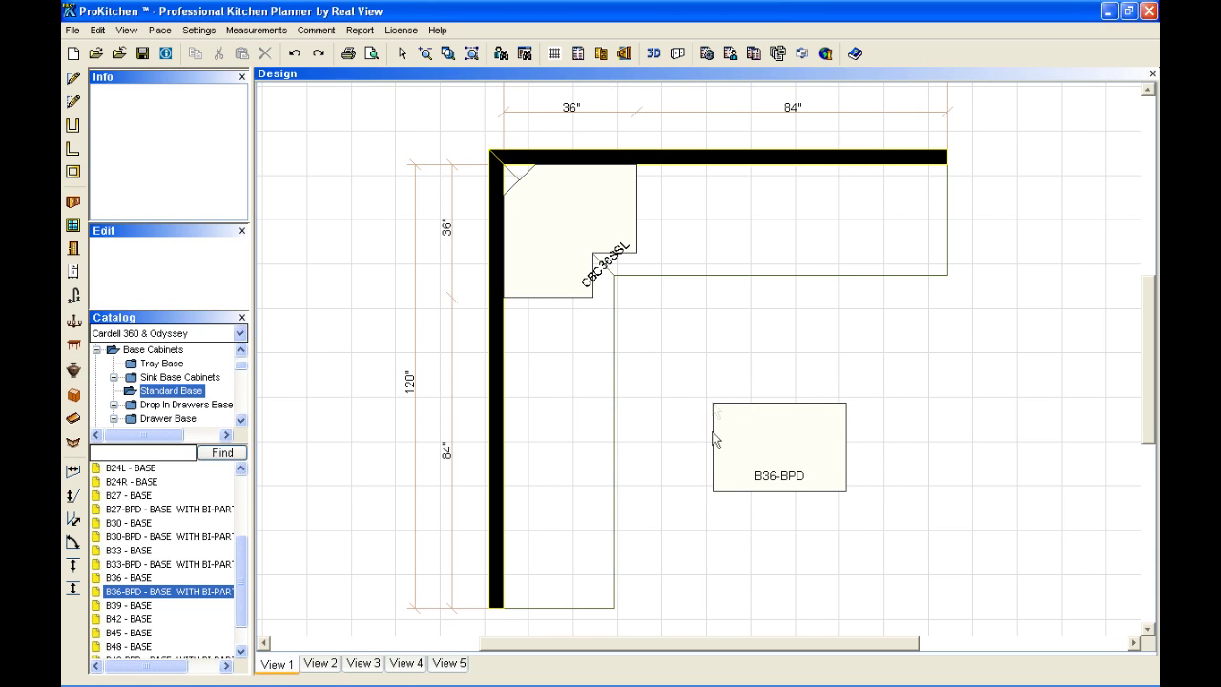
Move B36-BPD back onto the left wall with its Left distance set to 4".
{"action": "right_click", "coordinate": [768, 456]}
{"action": "mouse_move", "coordinate": [796, 480]}
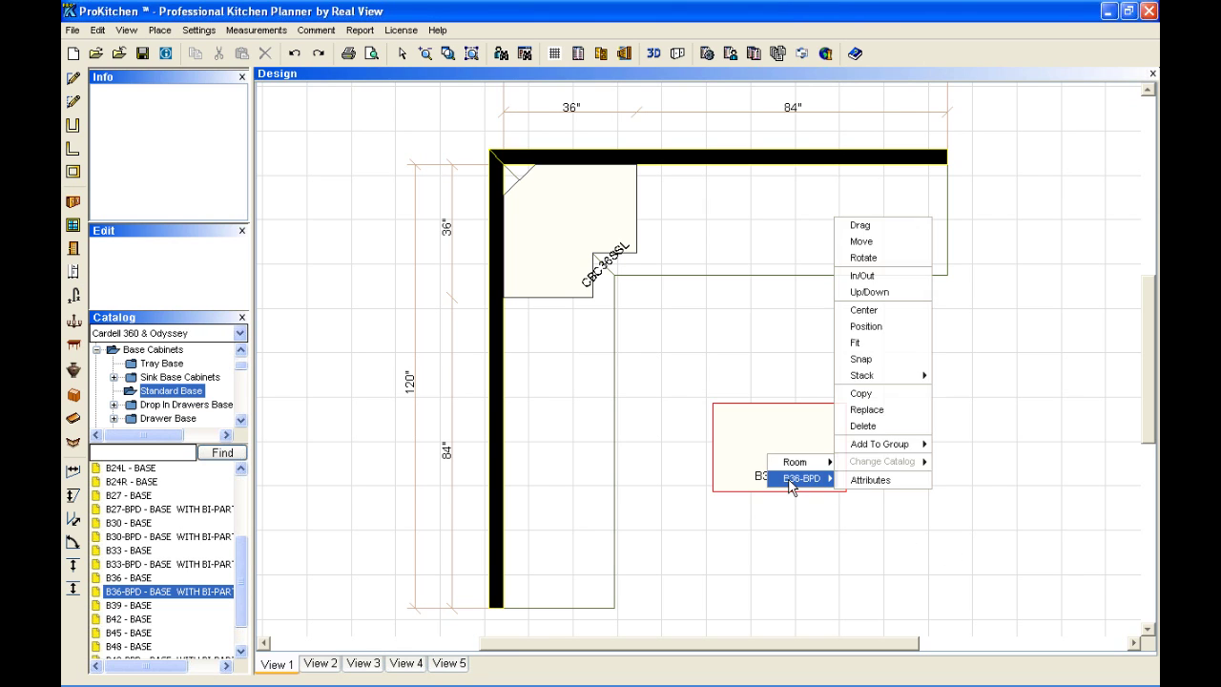
{"action": "left_click", "coordinate": [866, 247]}
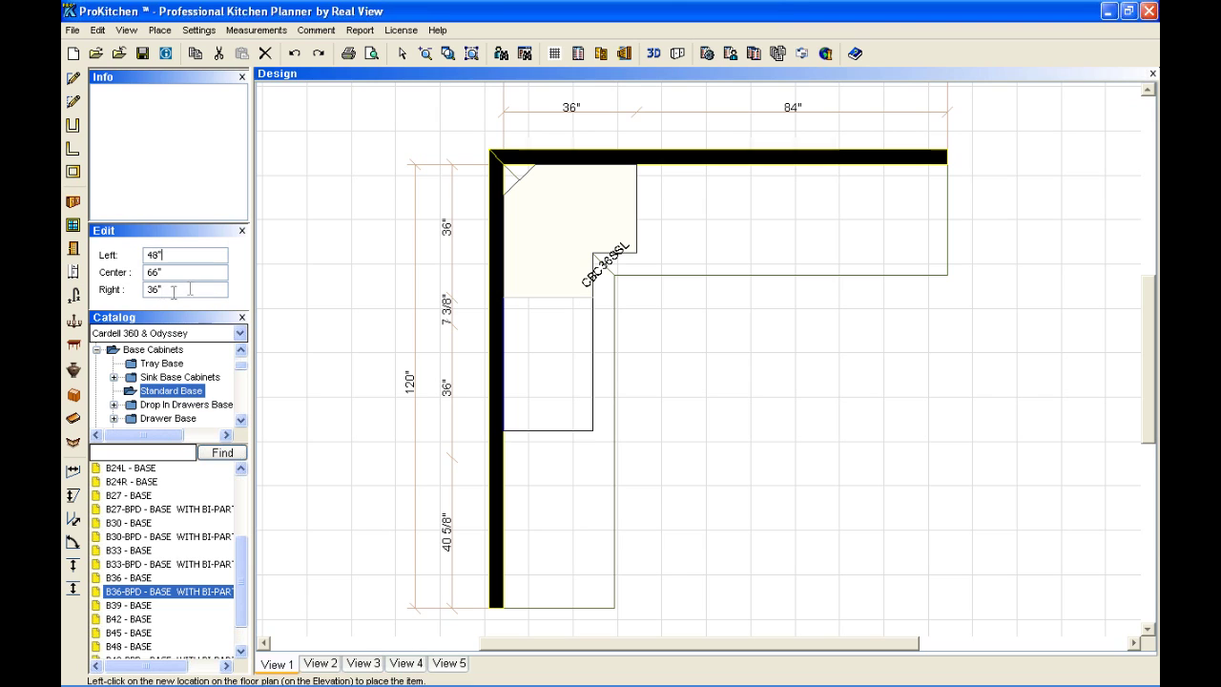
{"action": "left_click", "coordinate": [205, 254]}
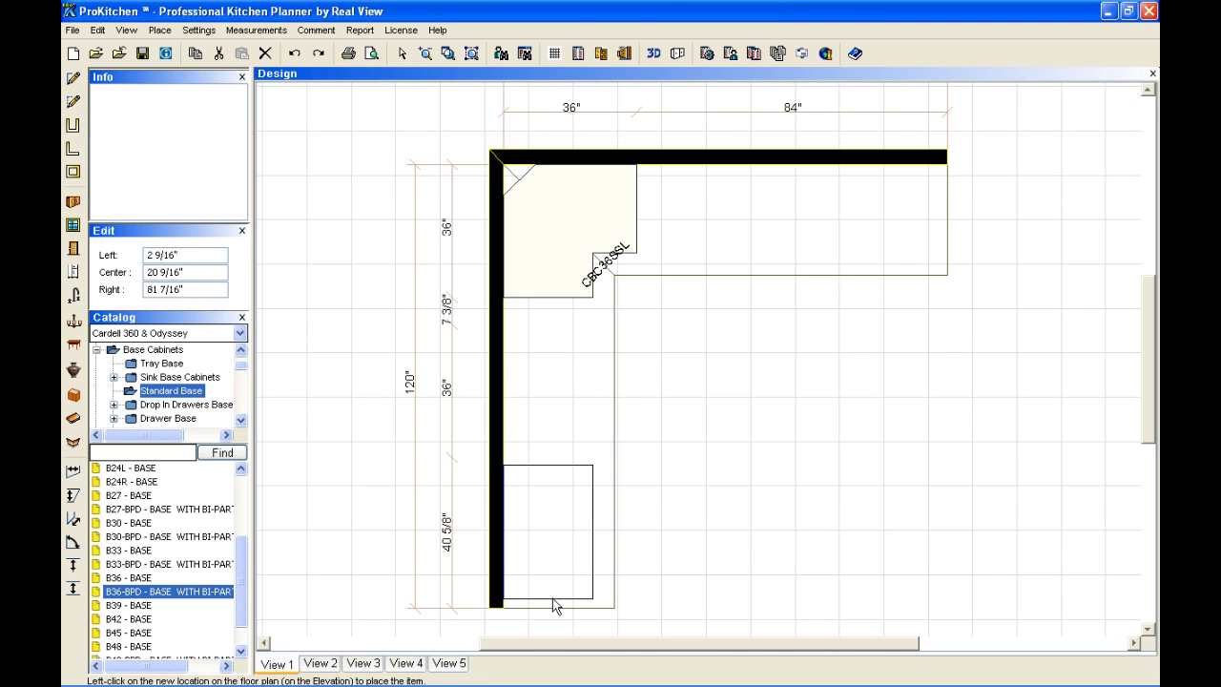
{"action": "key", "text": "BackSpace"}
{"action": "key", "text": "BackSpace"}
{"action": "key", "text": "BackSpace"}
{"action": "type", "text": "4"}
{"action": "key", "text": "Return"}
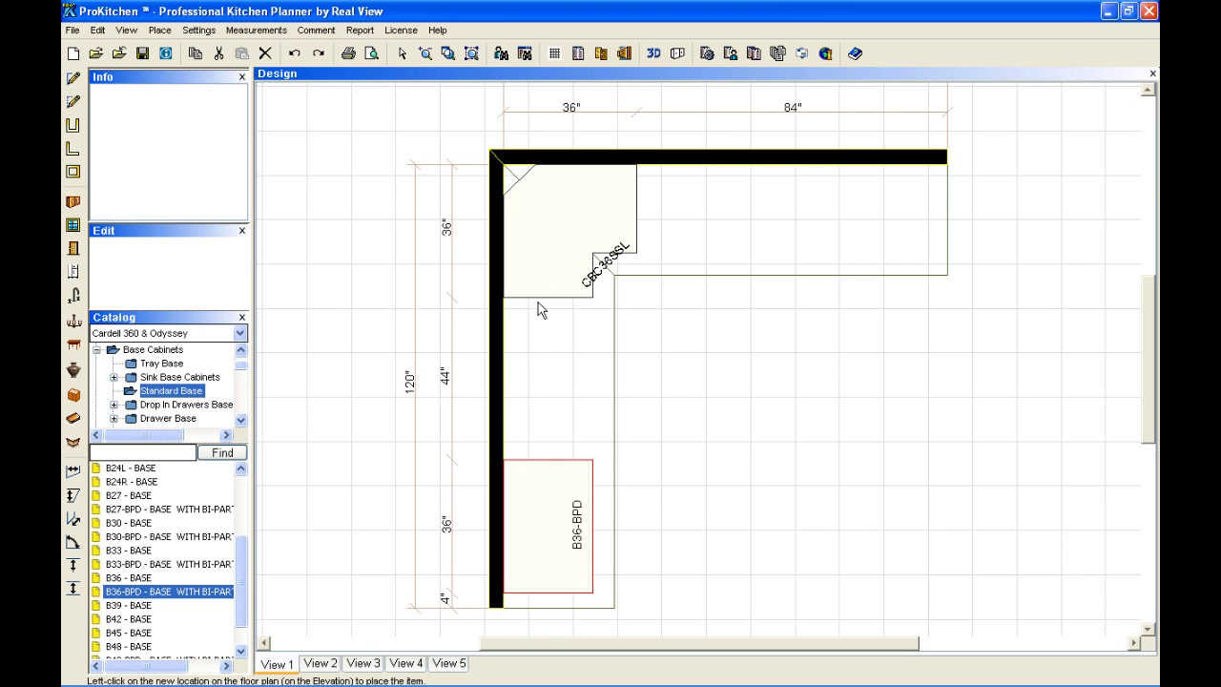
{"action": "right_click", "coordinate": [552, 524]}
{"action": "mouse_move", "coordinate": [584, 550]}
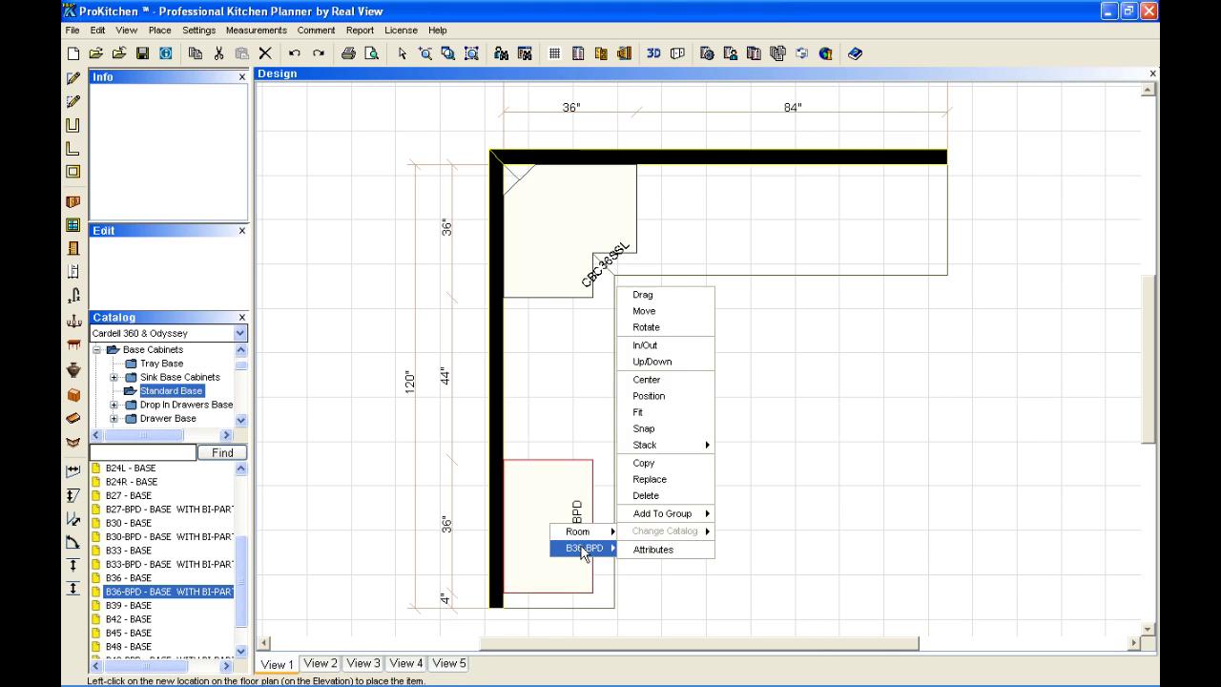
{"action": "left_click", "coordinate": [660, 296]}
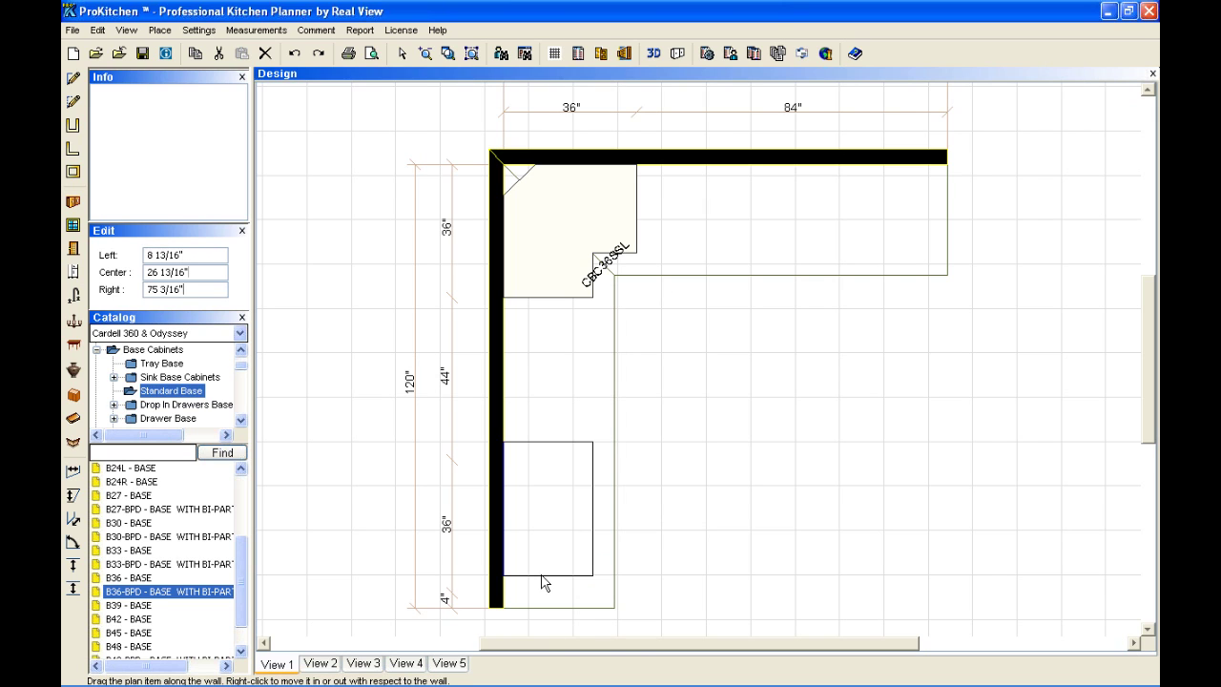
{"action": "key", "text": "BackSpace"}
{"action": "key", "text": "BackSpace"}
{"action": "key", "text": "BackSpace"}
{"action": "key", "text": "BackSpace"}
{"action": "type", "text": "36"}
{"action": "key", "text": "Return"}
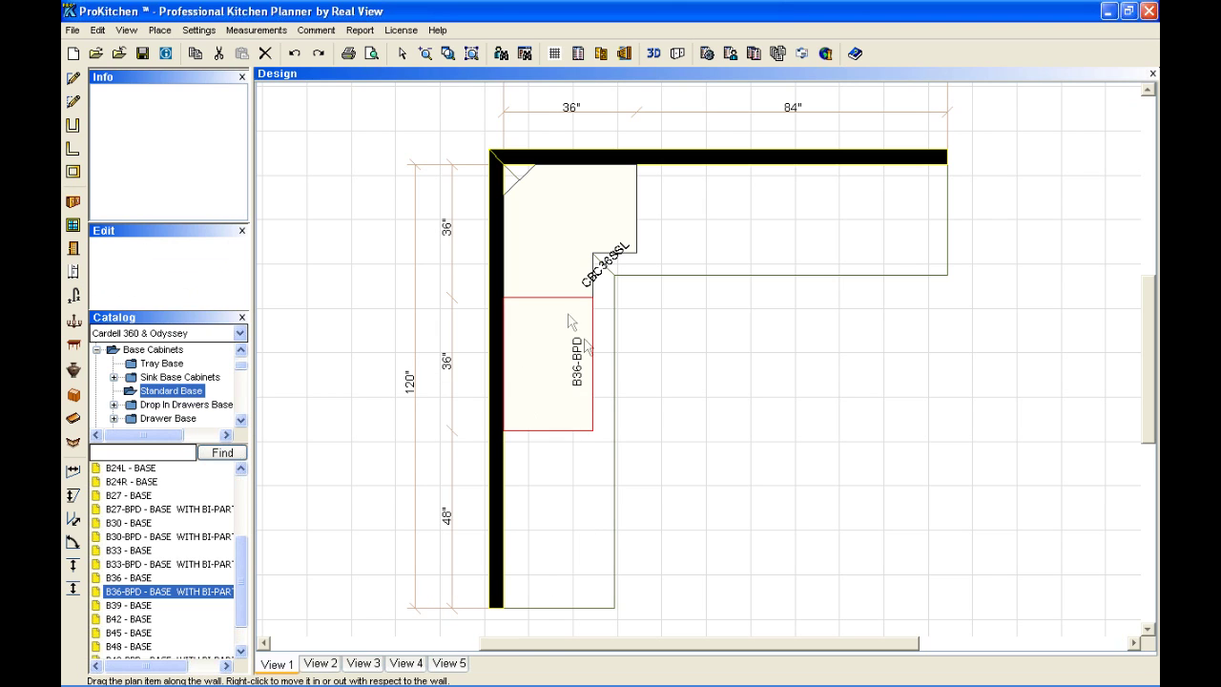
{"action": "right_click", "coordinate": [554, 383]}
{"action": "mouse_move", "coordinate": [588, 406]}
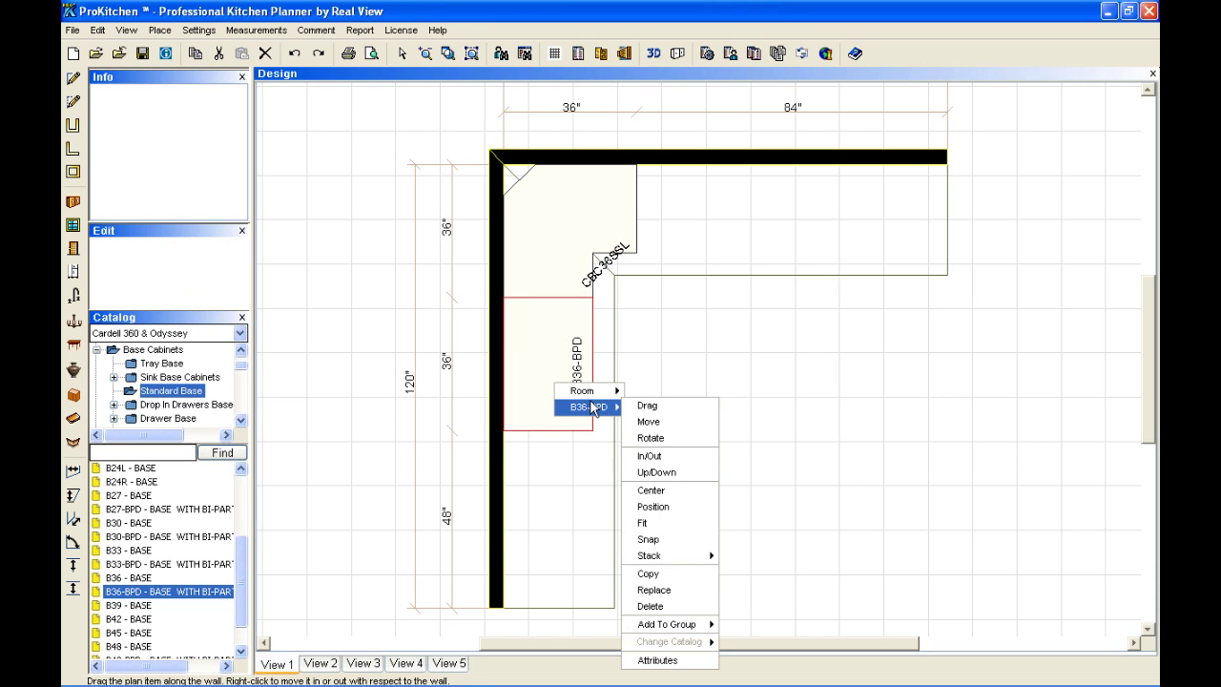
{"action": "left_click", "coordinate": [658, 404]}
{"action": "left_click_drag", "start_coordinate": [506, 439], "coordinate": [510, 565]}
{"action": "key", "text": "BackSpace"}
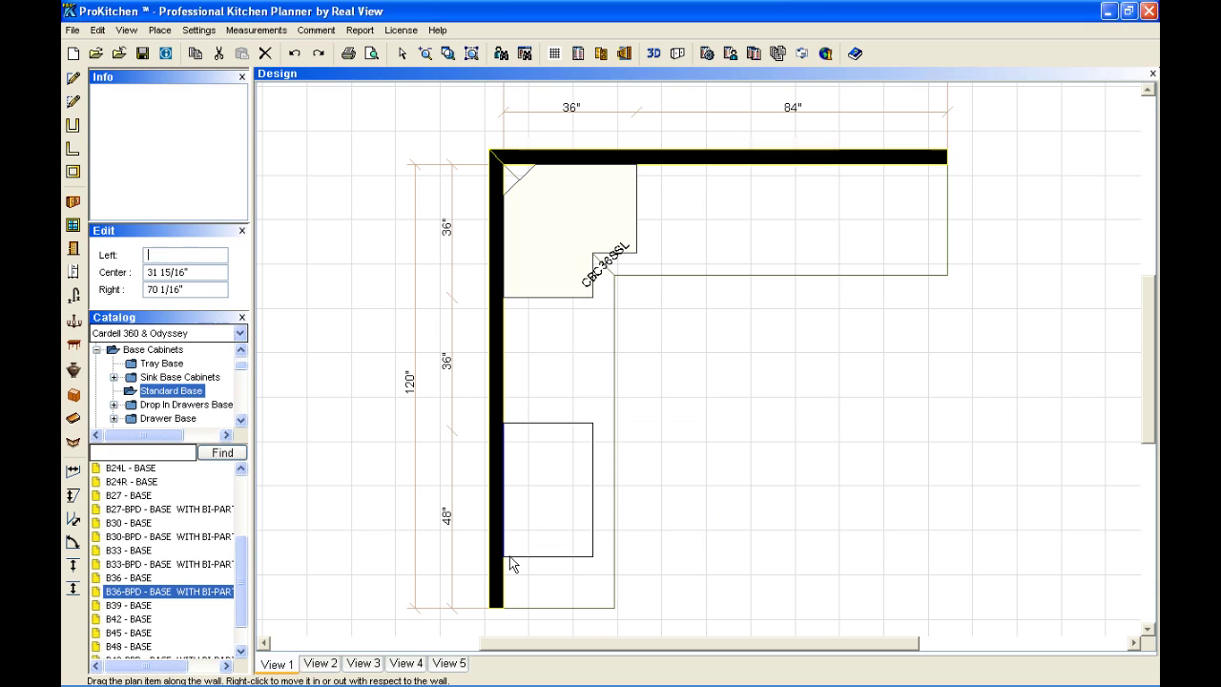
{"action": "key", "text": "Return"}
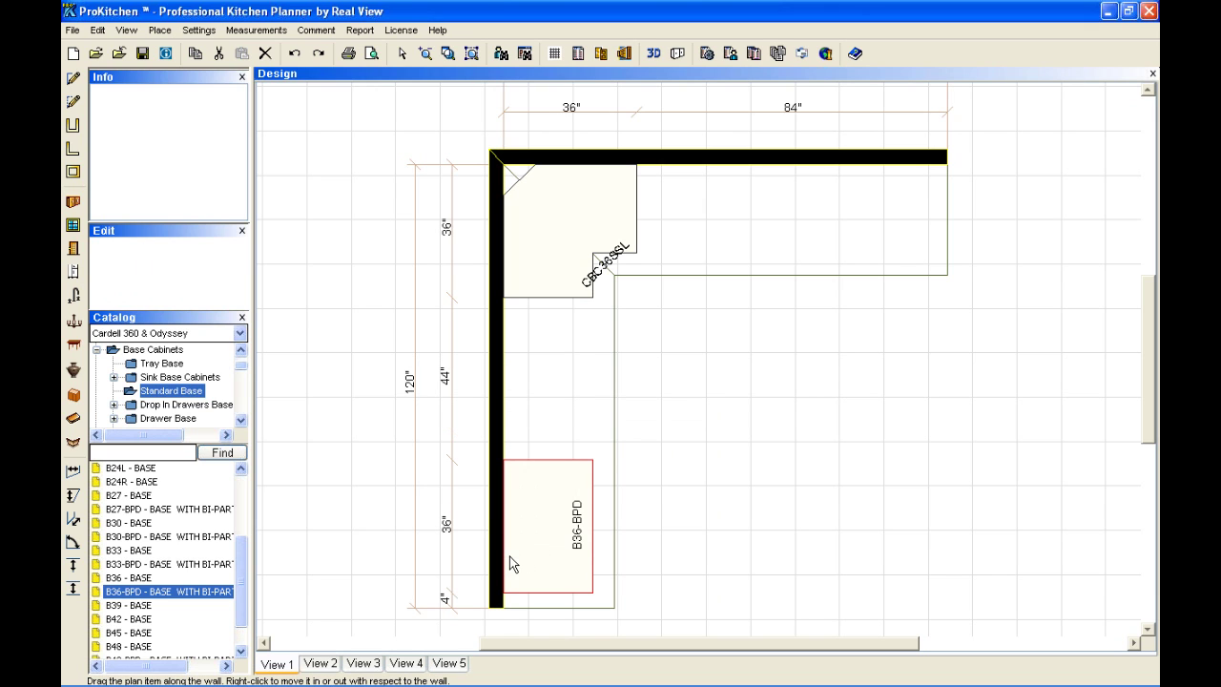
Place a B42 base cabinet in the left-wall gap, flush against B36-BPD.
{"action": "left_click", "coordinate": [654, 541]}
{"action": "left_click_drag", "start_coordinate": [246, 592], "coordinate": [245, 617]}
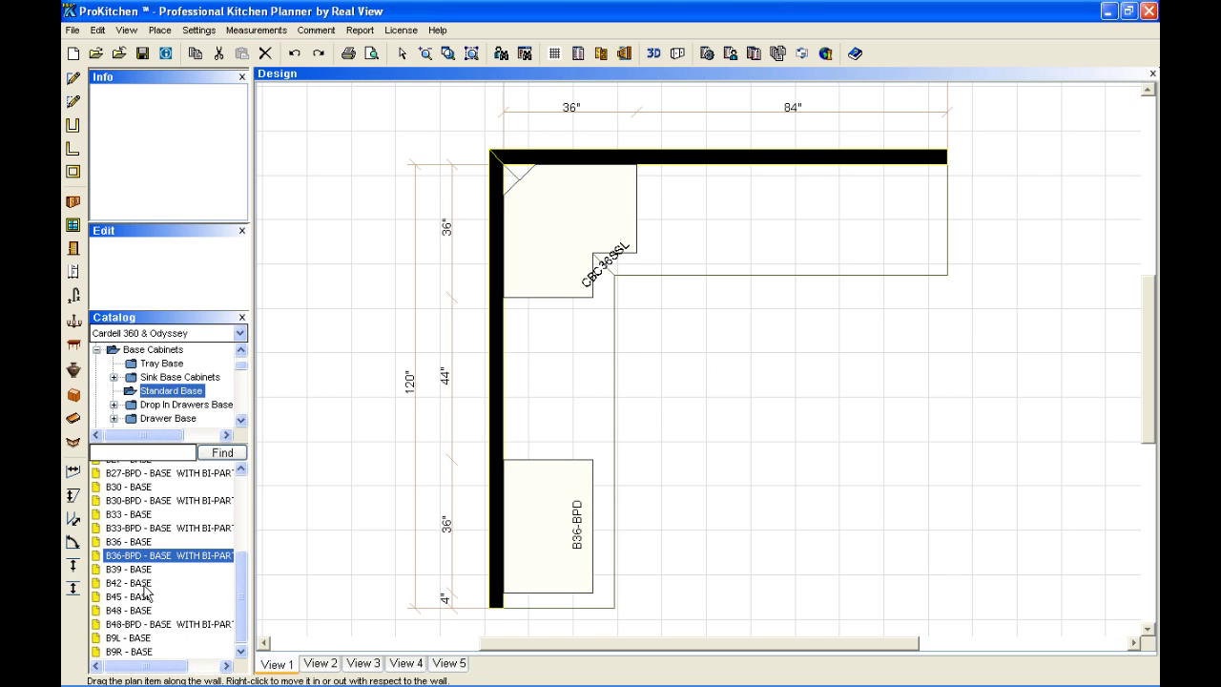
{"action": "left_click_drag", "start_coordinate": [143, 585], "coordinate": [542, 465]}
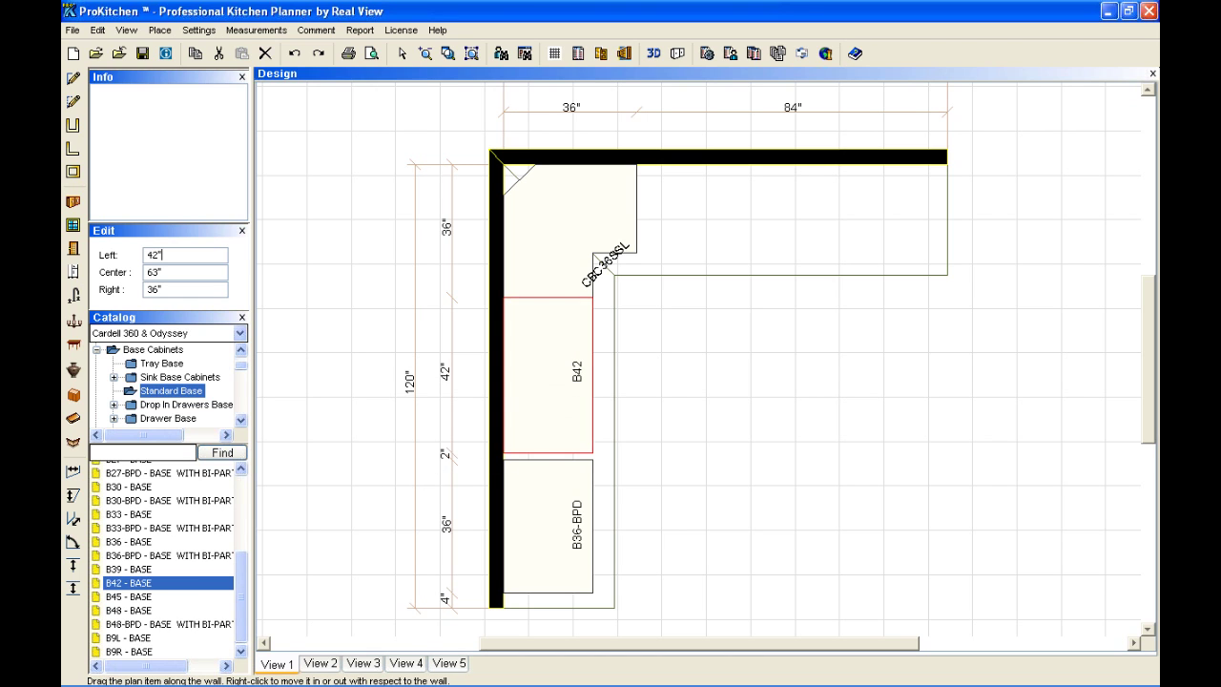
{"action": "left_click", "coordinate": [542, 468]}
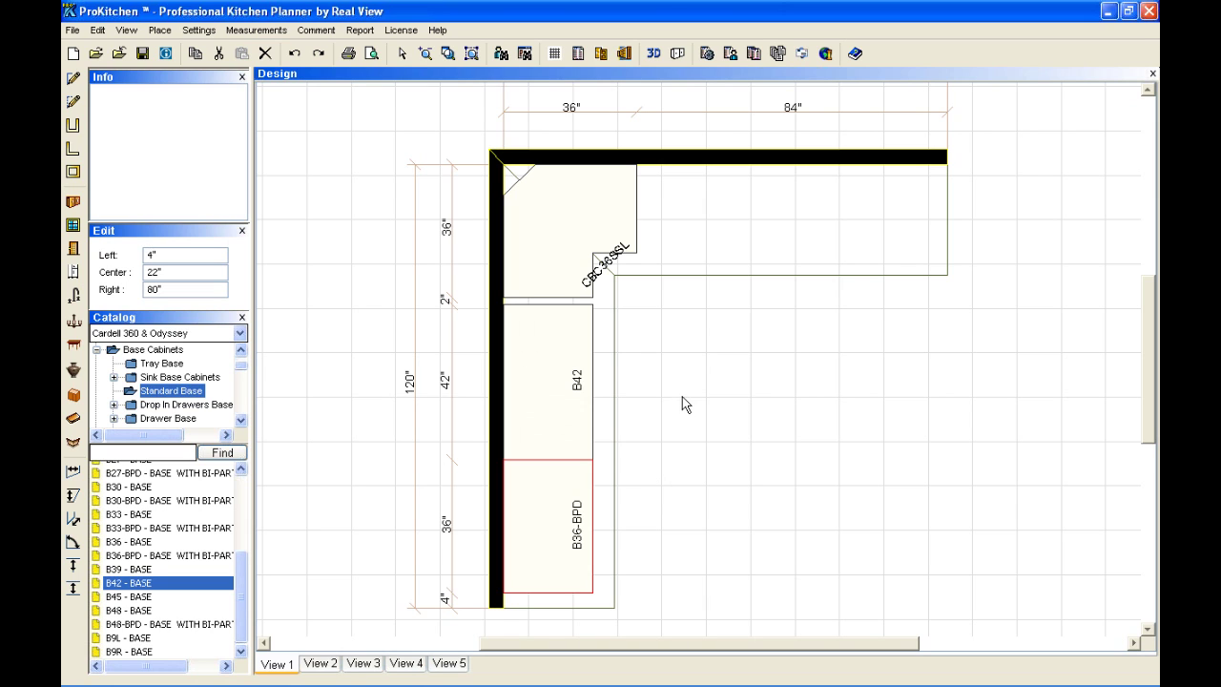
Place a B15L base cabinet on the top wall beside the corner cabinet.
{"action": "left_click", "coordinate": [935, 561]}
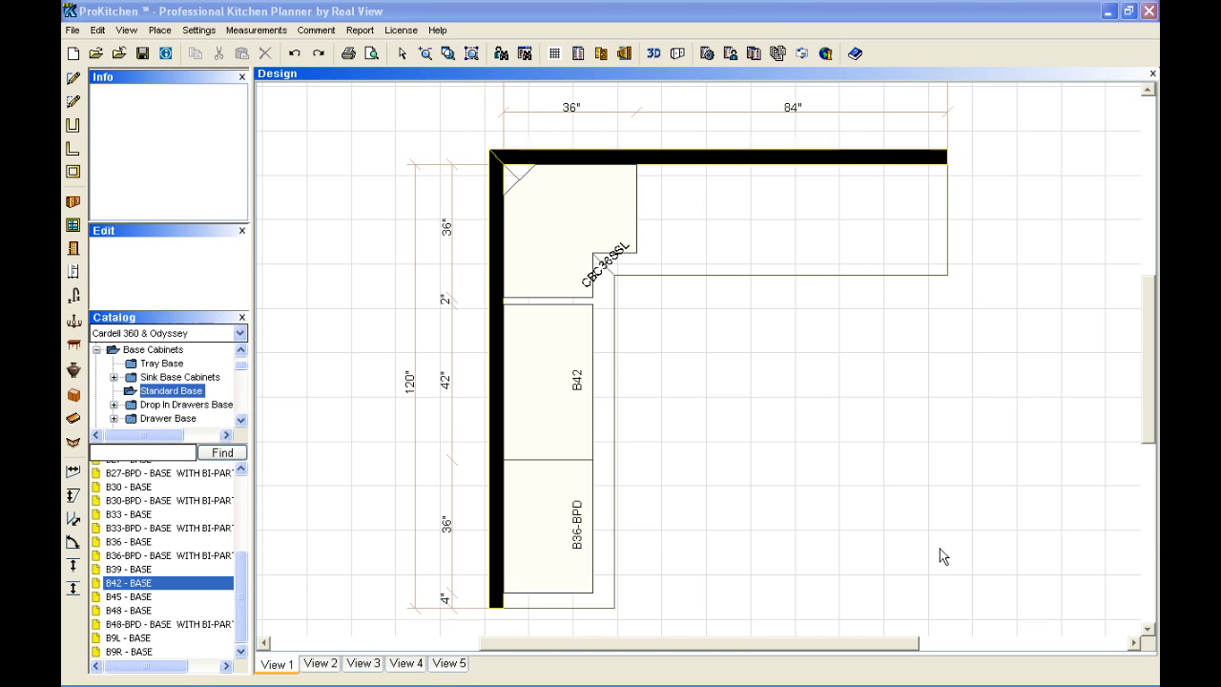
{"action": "scroll", "coordinate": [237, 490], "scroll_direction": "up", "scroll_amount": 4}
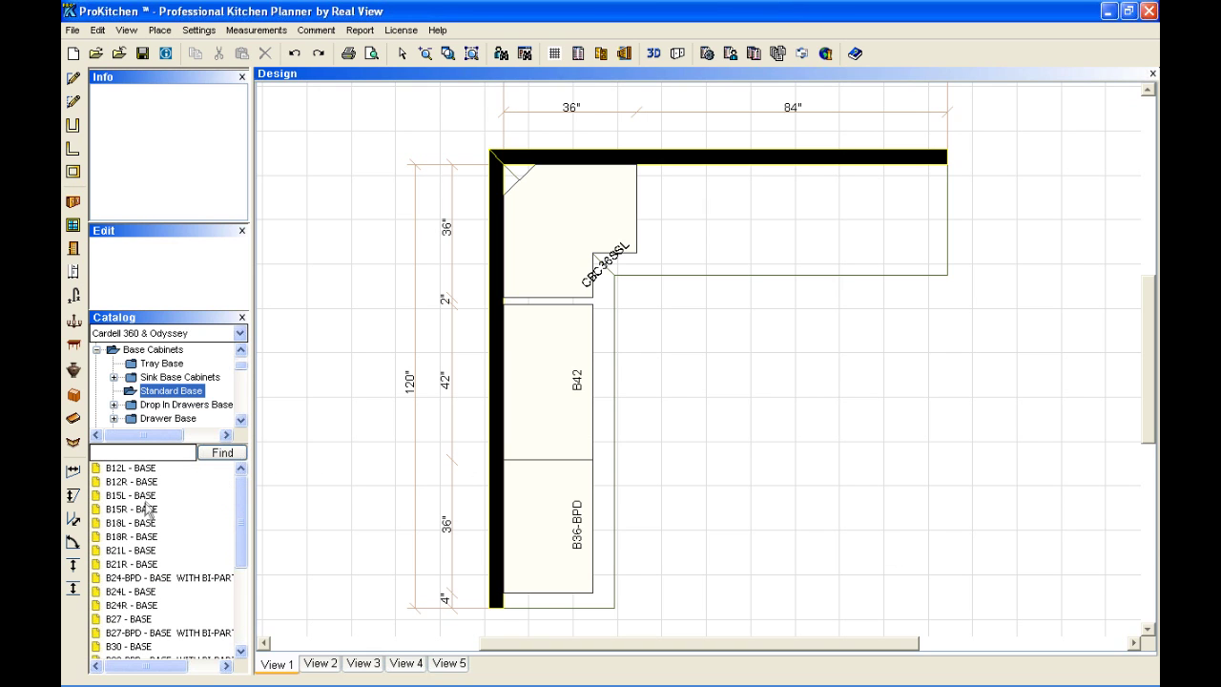
{"action": "left_click_drag", "start_coordinate": [145, 496], "coordinate": [637, 236]}
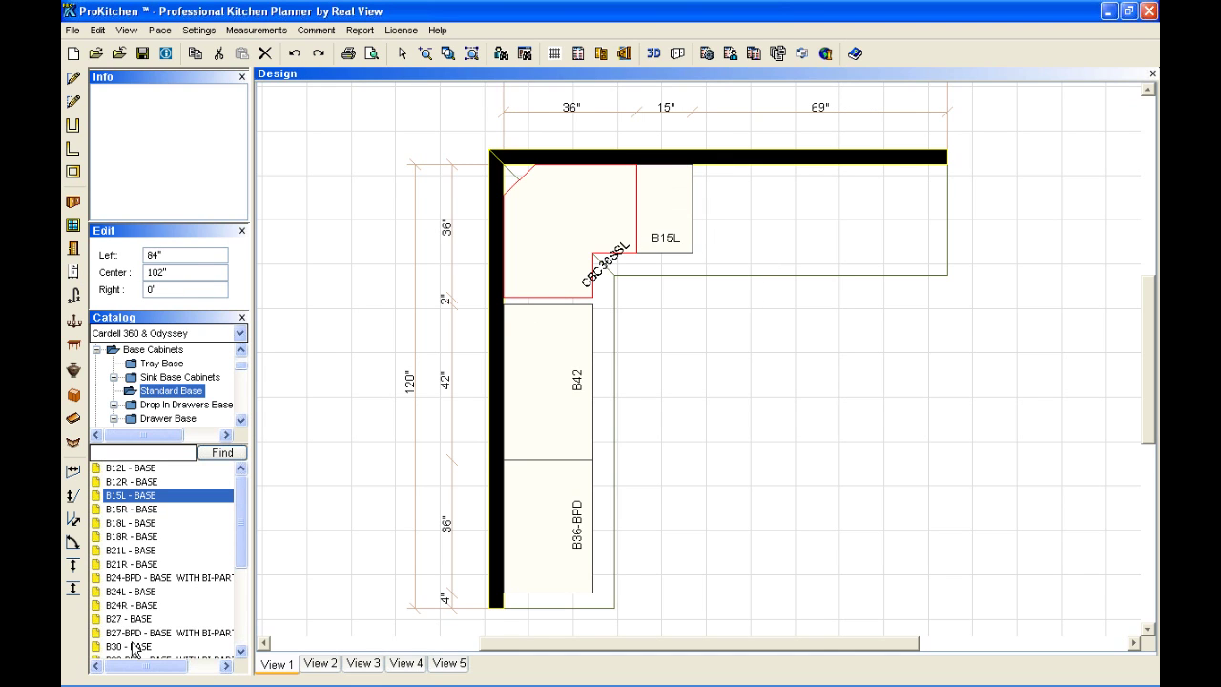
Place a B30 on the top wall 3" from its right end.
{"action": "left_click_drag", "start_coordinate": [134, 646], "coordinate": [830, 225]}
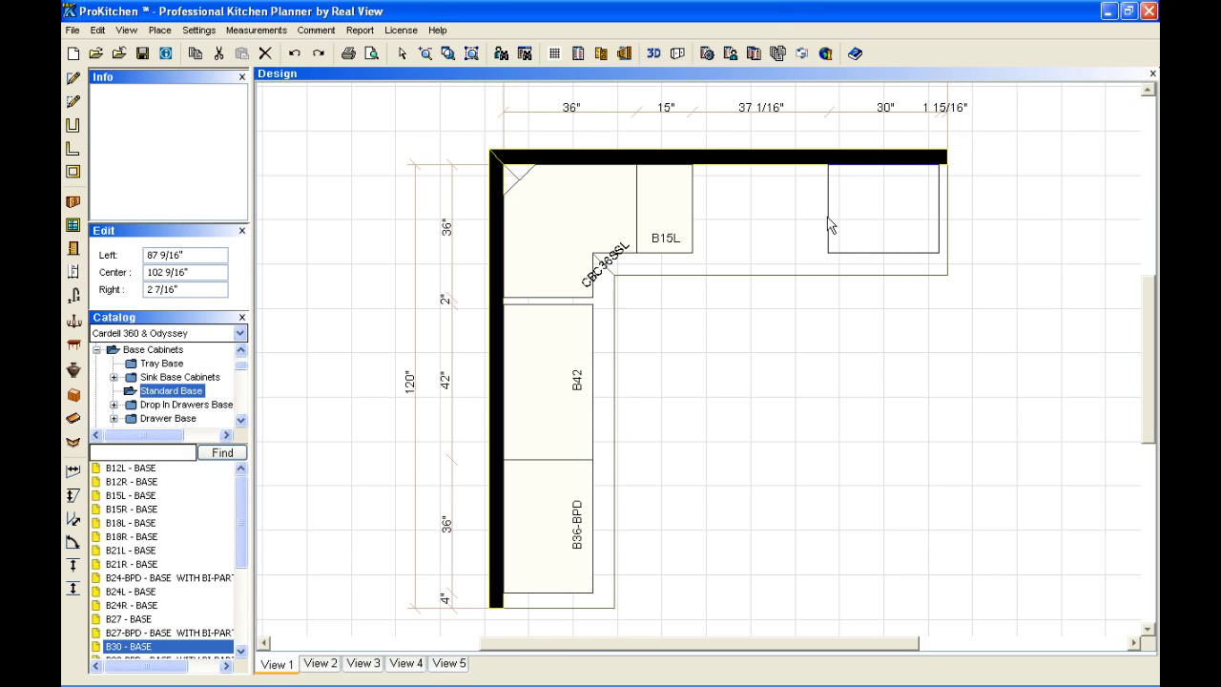
{"action": "key", "text": "BackSpace"}
{"action": "key", "text": "BackSpace"}
{"action": "key", "text": "BackSpace"}
{"action": "key", "text": "BackSpace"}
{"action": "key", "text": "BackSpace"}
{"action": "key", "text": "Return"}
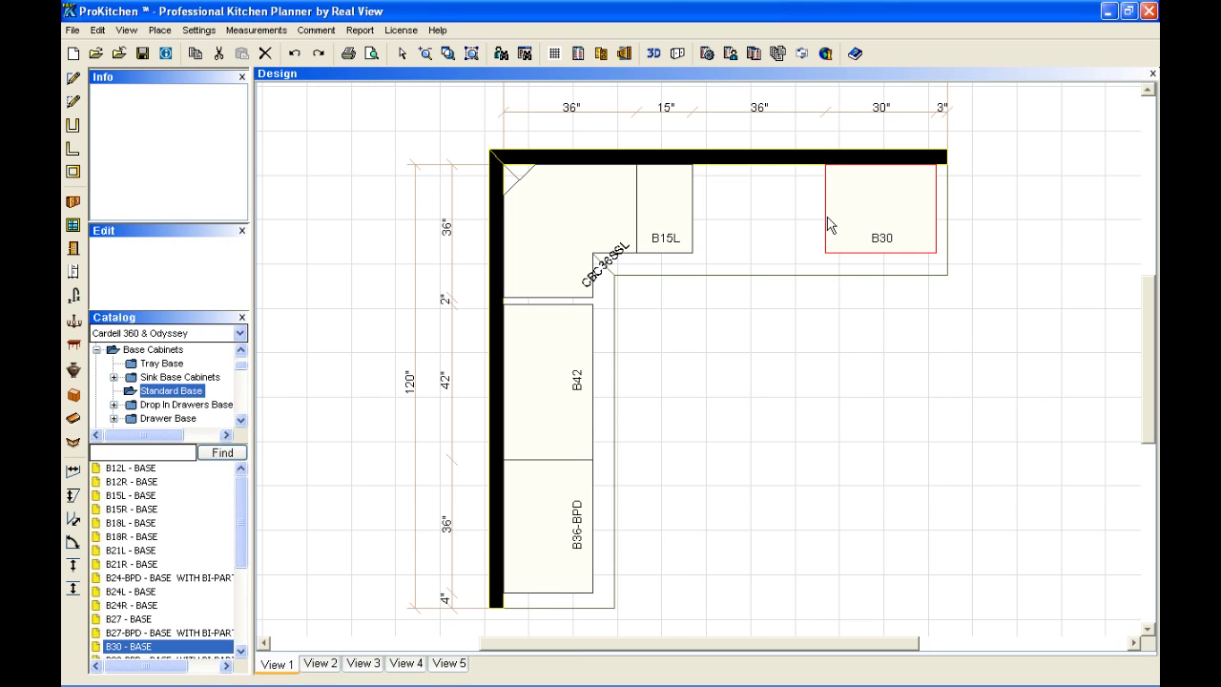
Search 'sb36' and add an SB36-BPD sink base to the plan.
{"action": "left_click", "coordinate": [148, 451]}
{"action": "type", "text": "sb"}
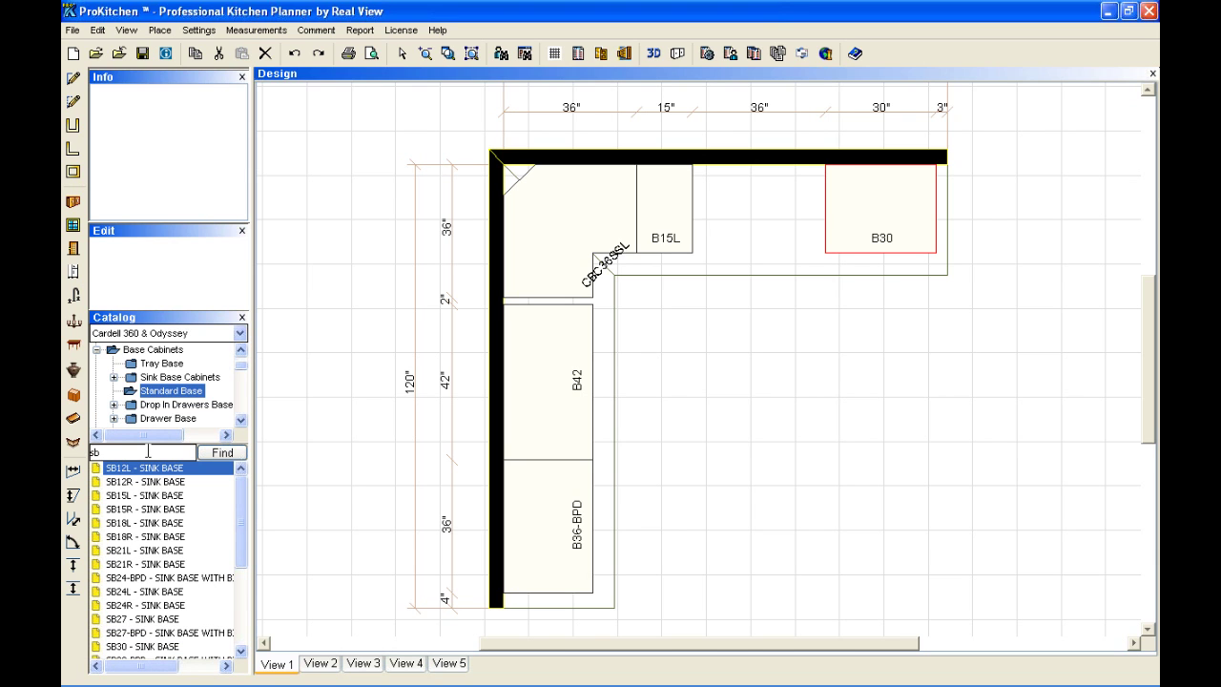
{"action": "type", "text": "36"}
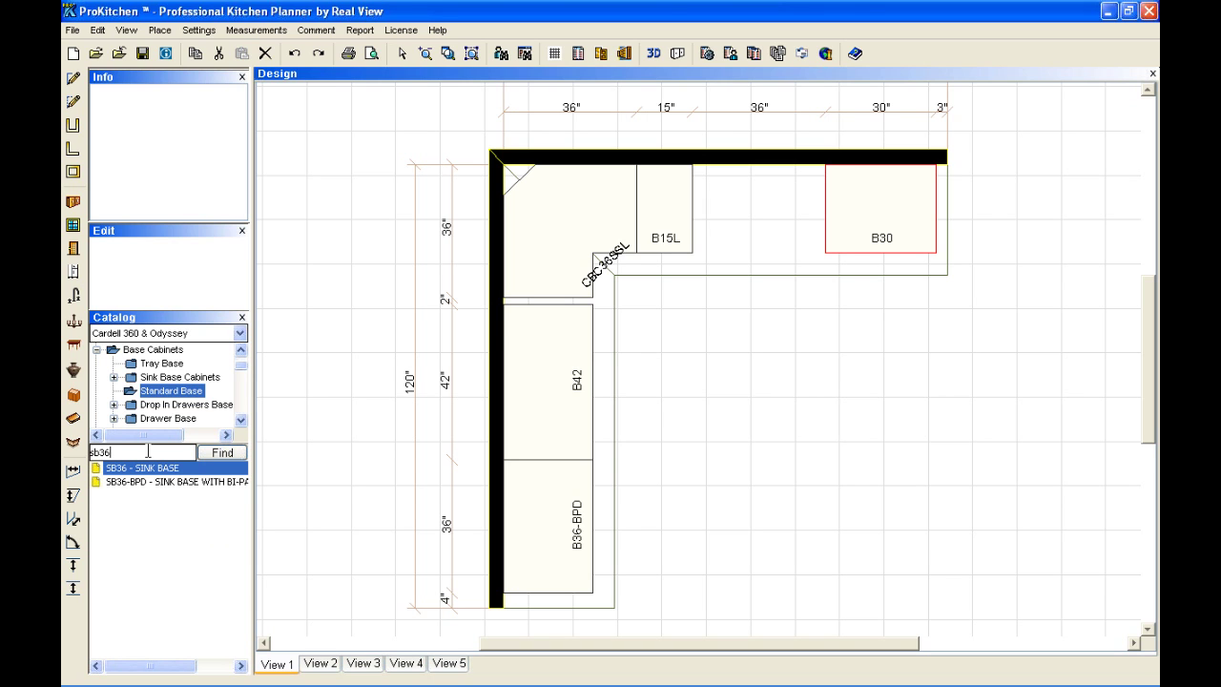
{"action": "left_click_drag", "start_coordinate": [139, 489], "coordinate": [952, 240]}
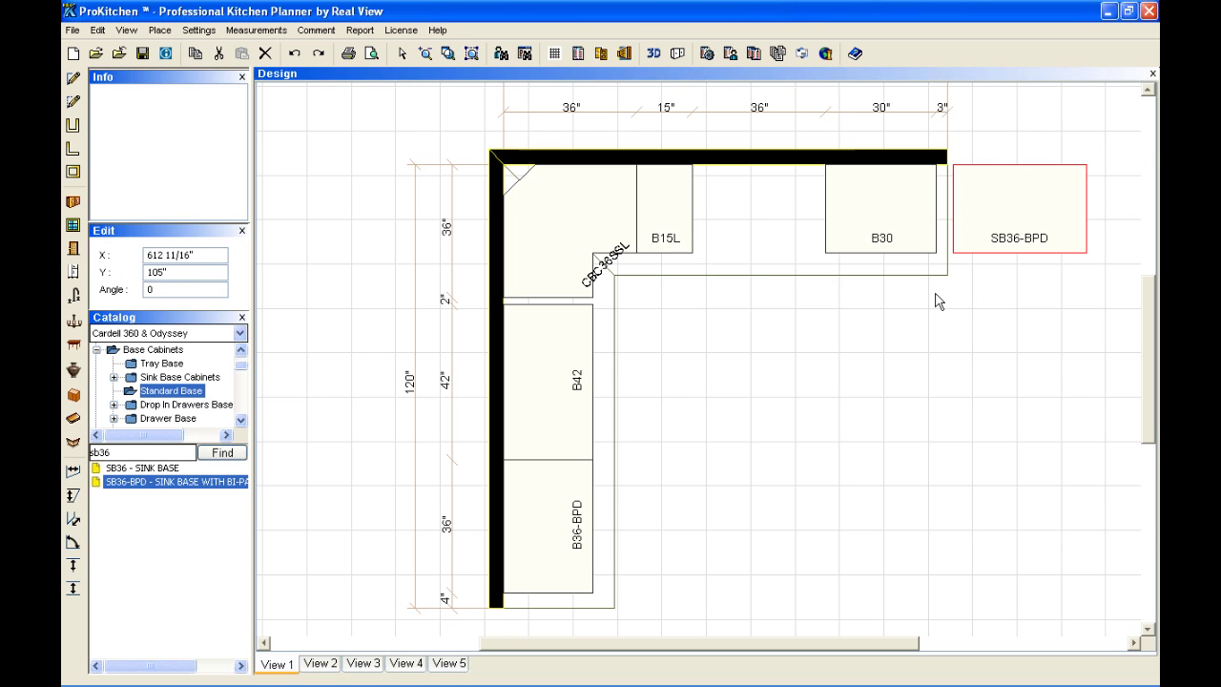
Move SB36-BPD into the 36" gap between B15L and B30.
{"action": "right_click", "coordinate": [966, 227]}
{"action": "mouse_move", "coordinate": [1025, 242]}
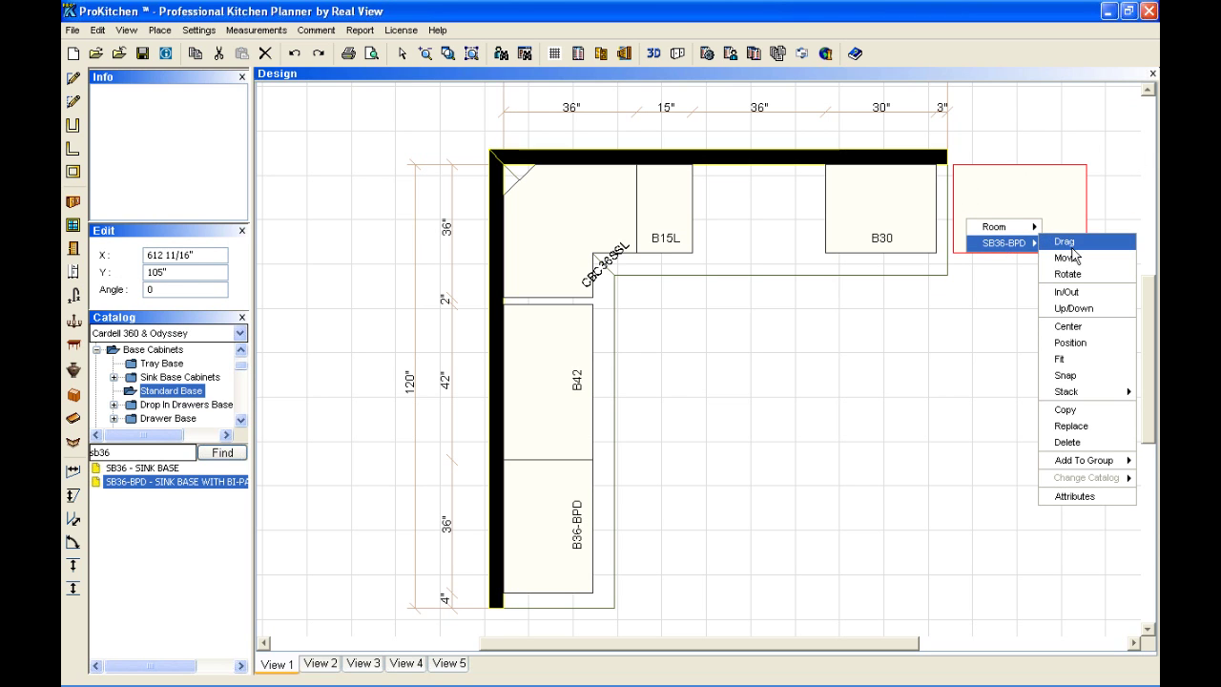
{"action": "left_click", "coordinate": [1065, 257]}
{"action": "left_click", "coordinate": [745, 221]}
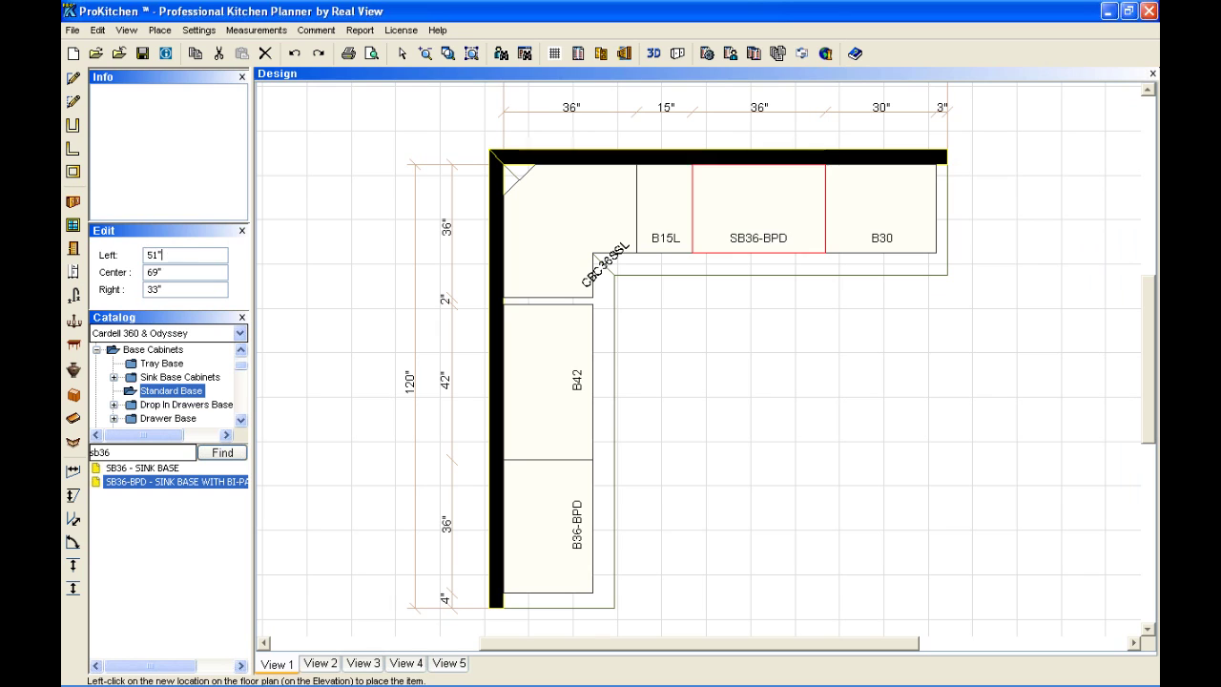
{"action": "left_click", "coordinate": [754, 411]}
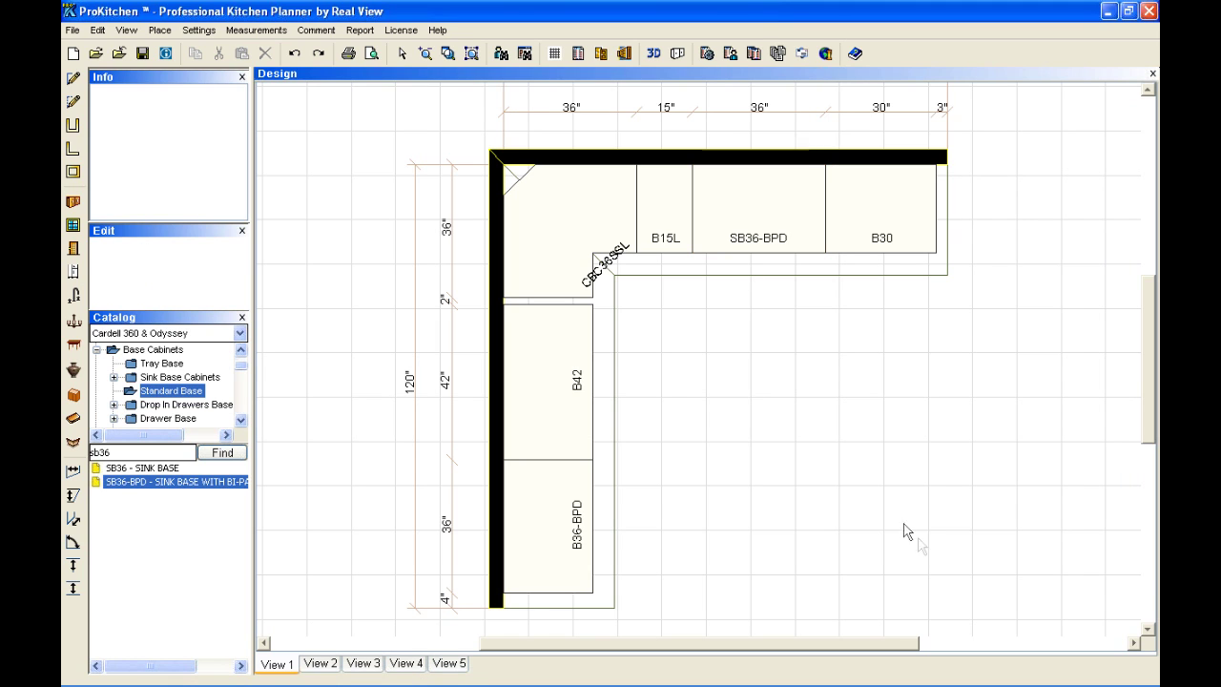
Move the B30 cabinet off the top wall into the open floor area.
{"action": "right_click", "coordinate": [898, 220]}
{"action": "mouse_move", "coordinate": [923, 239]}
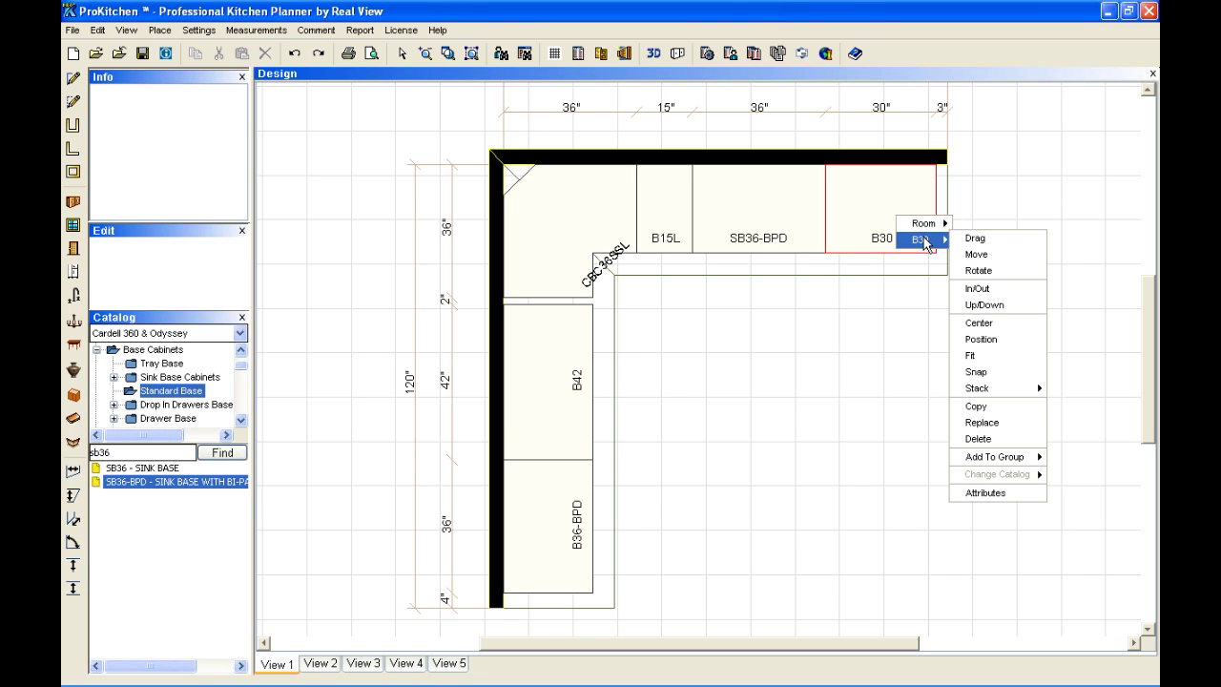
{"action": "left_click", "coordinate": [980, 253]}
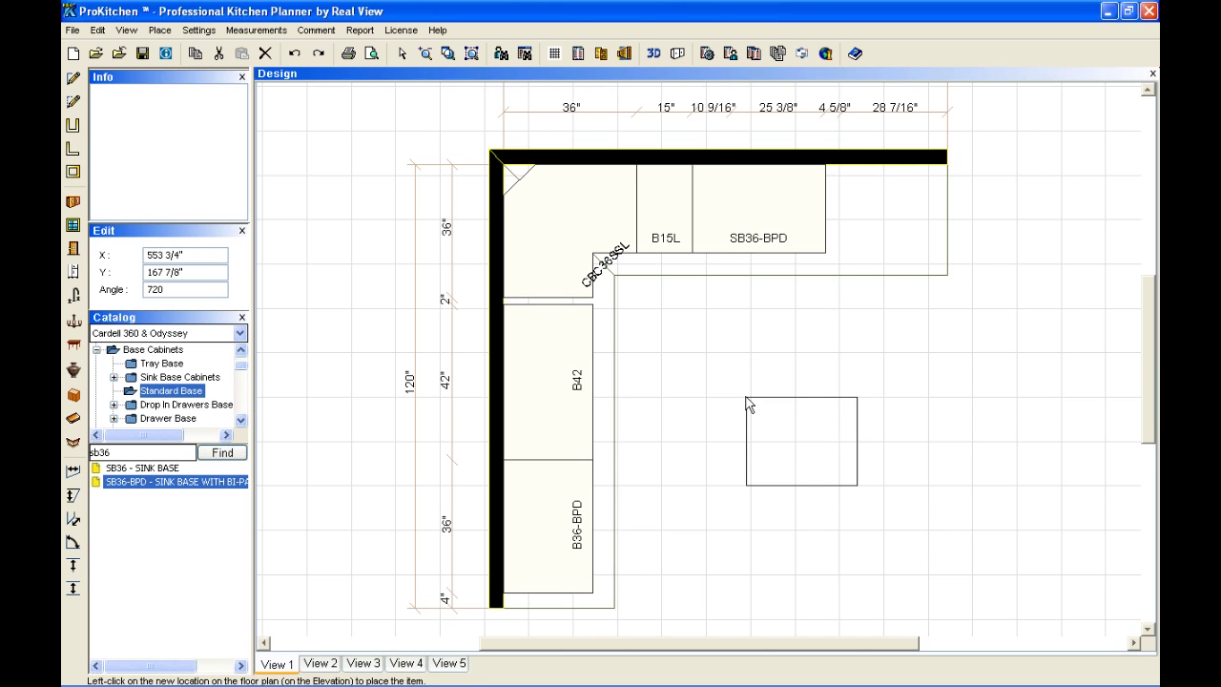
{"action": "left_click", "coordinate": [749, 405]}
Start rotating the loose B30 cabinet.
{"action": "right_click", "coordinate": [769, 422]}
{"action": "mouse_move", "coordinate": [788, 446]}
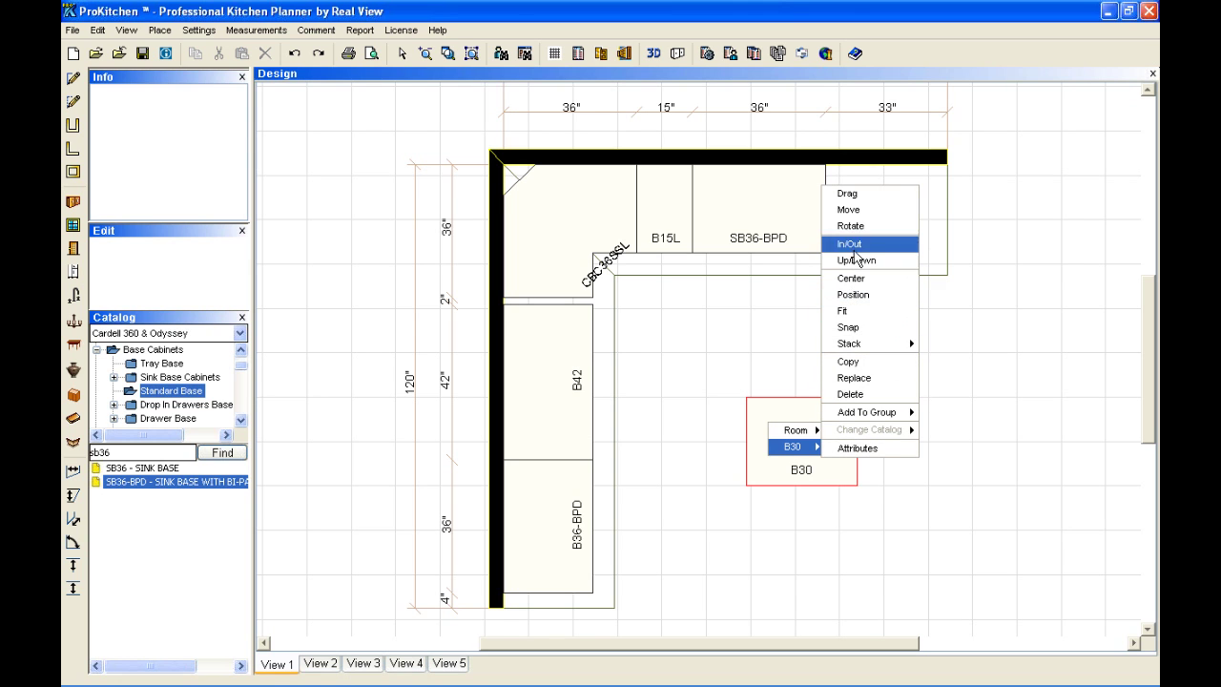
{"action": "left_click", "coordinate": [852, 229]}
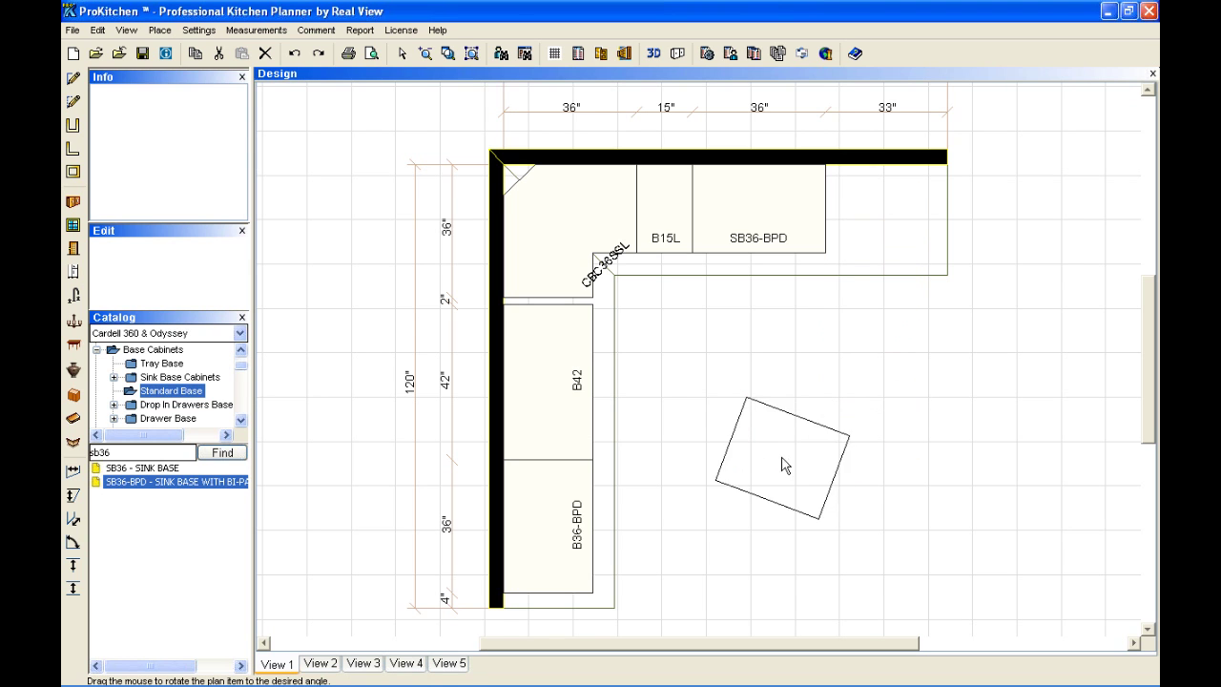
Rotate the freestanding B30 cabinet a quarter turn to a 90-degree angle.
{"action": "left_click_drag", "start_coordinate": [736, 439], "coordinate": [753, 404]}
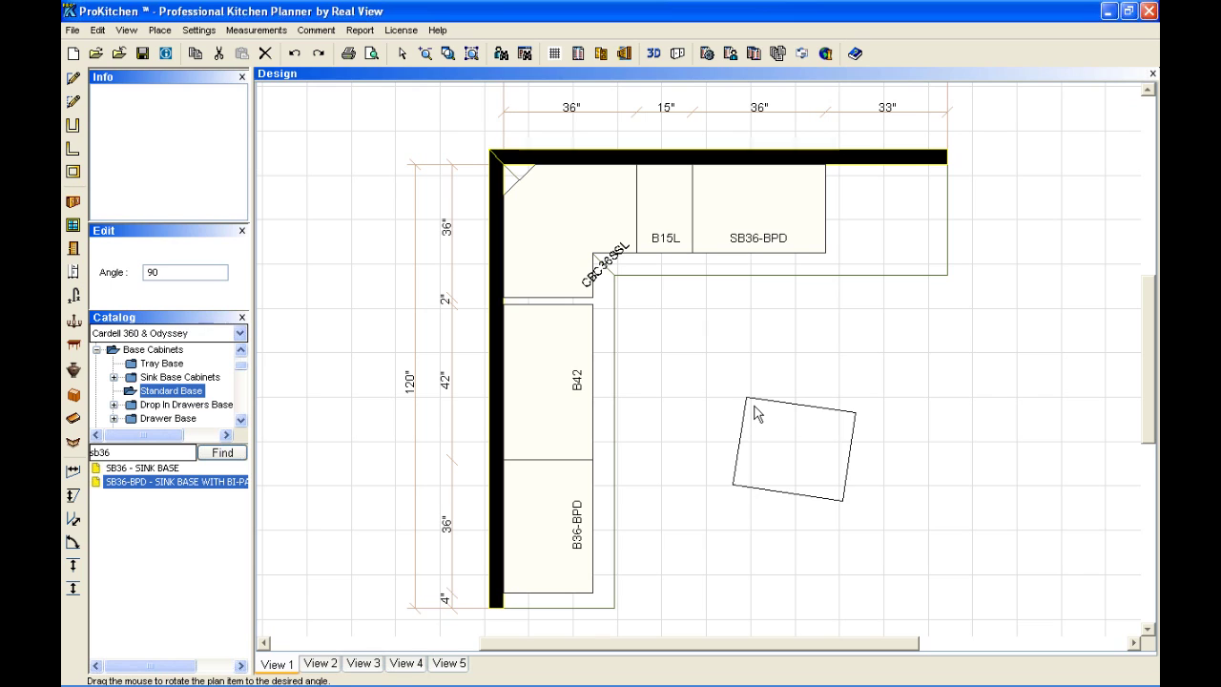
{"action": "key", "text": "Return"}
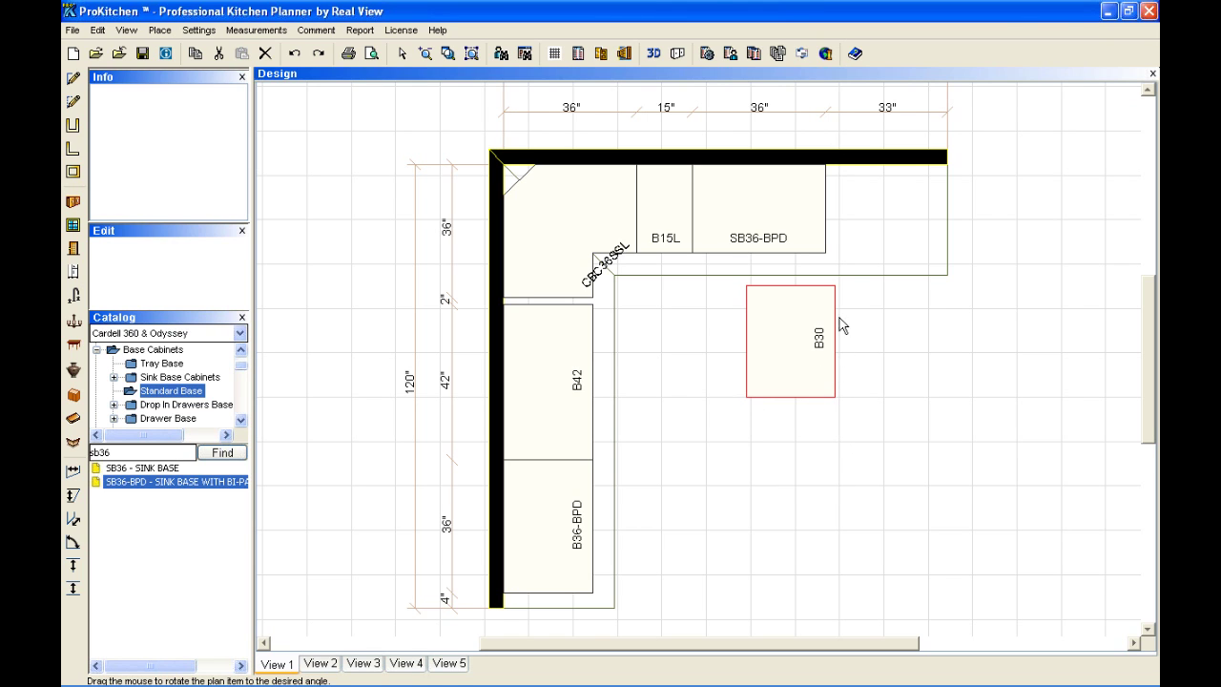
Pick up B30 with Move and carry it lower, turning its outline back toward 0 degrees.
{"action": "right_click", "coordinate": [791, 374]}
{"action": "mouse_move", "coordinate": [829, 392]}
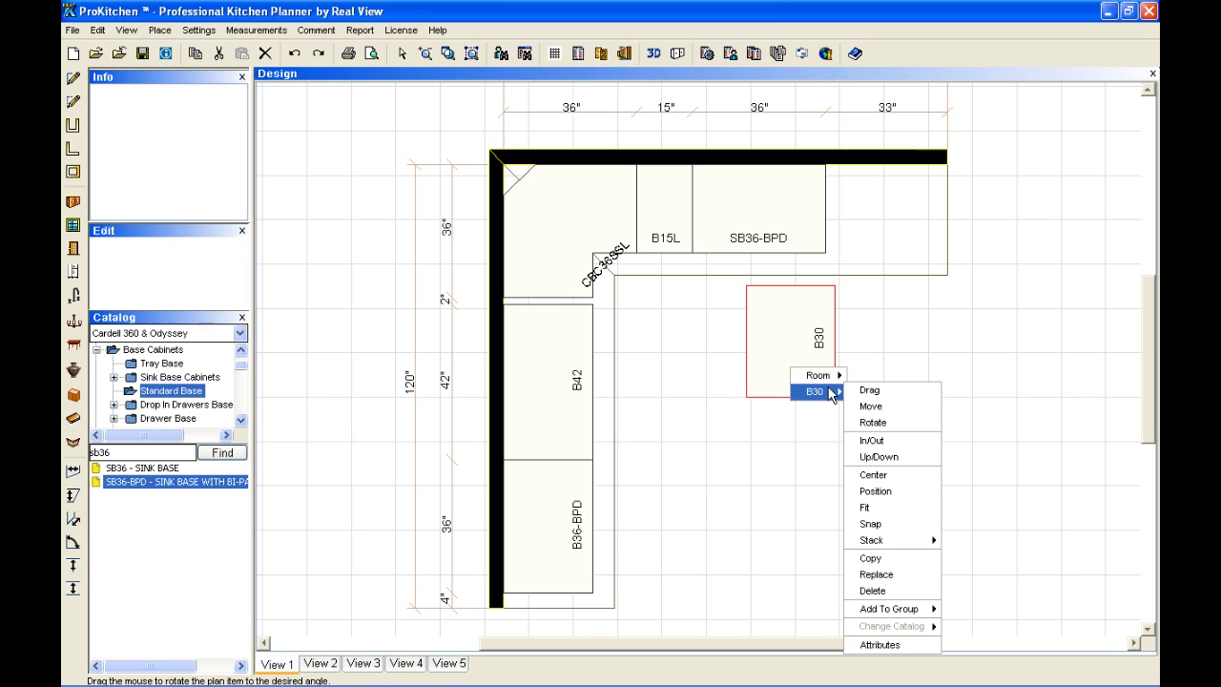
{"action": "left_click", "coordinate": [871, 406]}
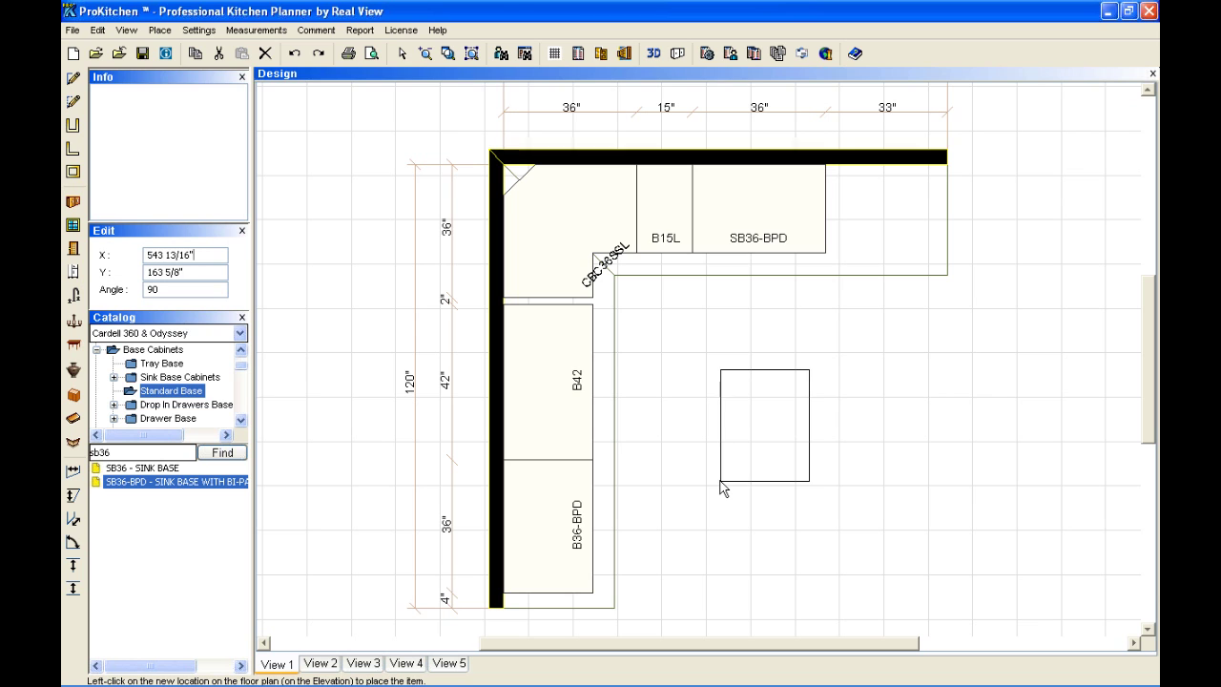
{"action": "scroll", "coordinate": [725, 506], "scroll_direction": "down", "scroll_amount": 6}
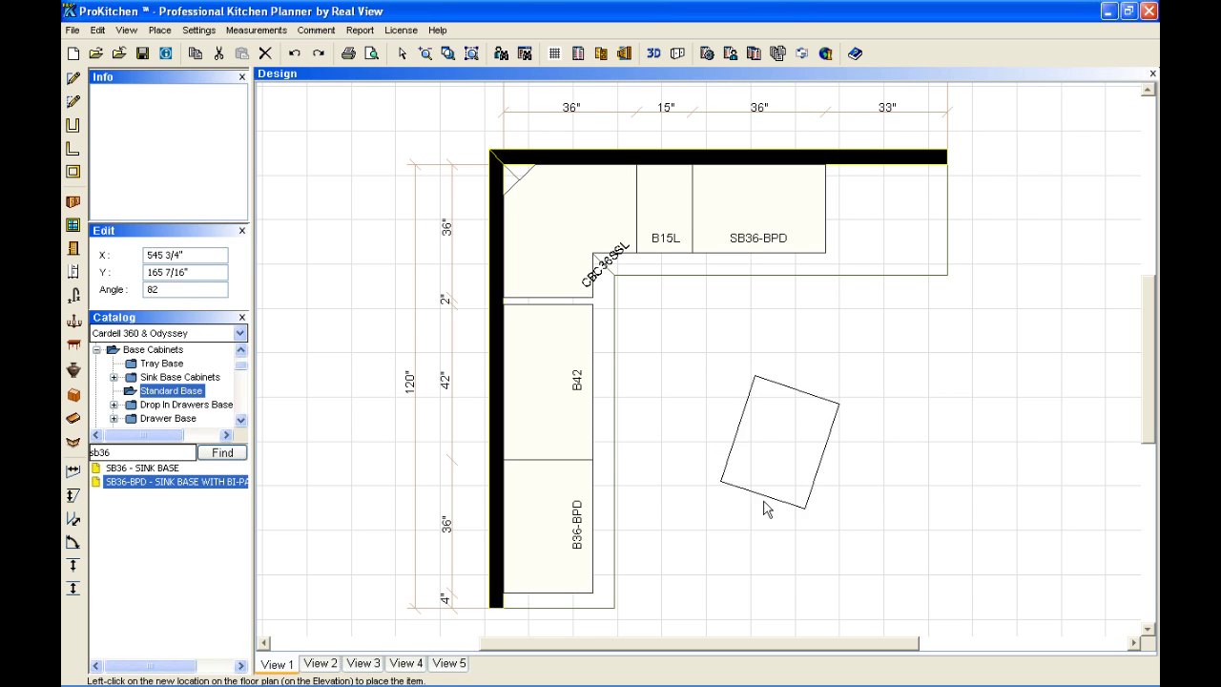
{"action": "scroll", "coordinate": [725, 544], "scroll_direction": "down", "scroll_amount": 10}
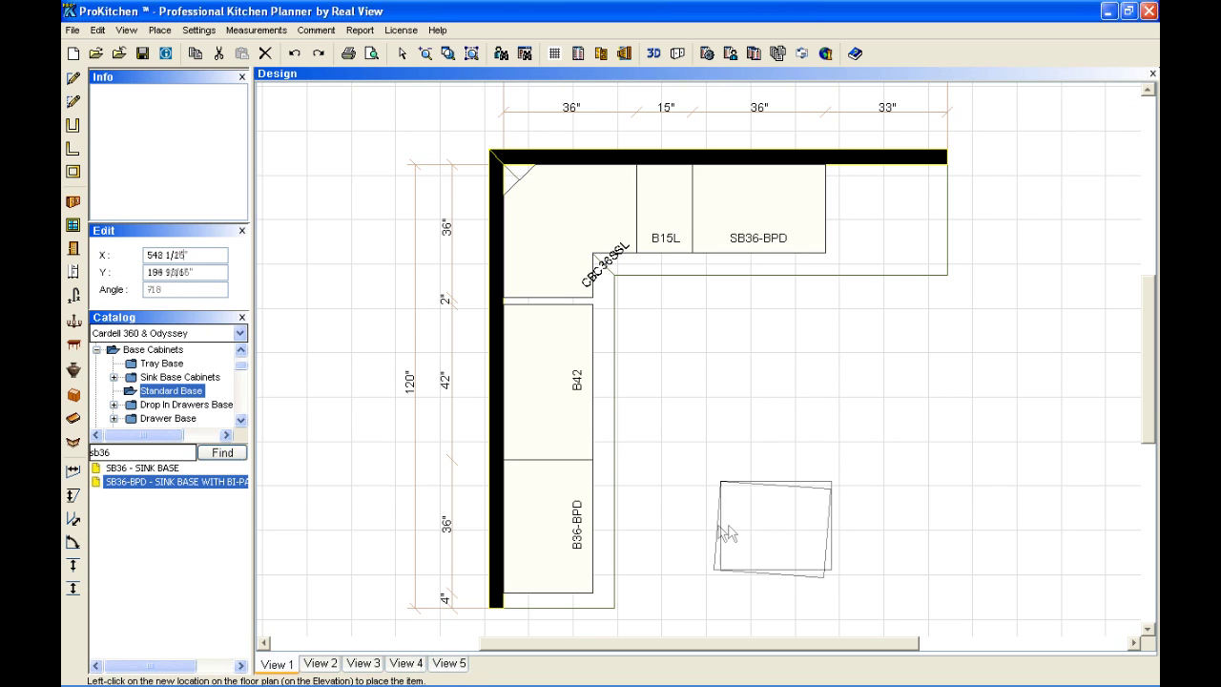
{"action": "scroll", "coordinate": [754, 496], "scroll_direction": "down", "scroll_amount": 10}
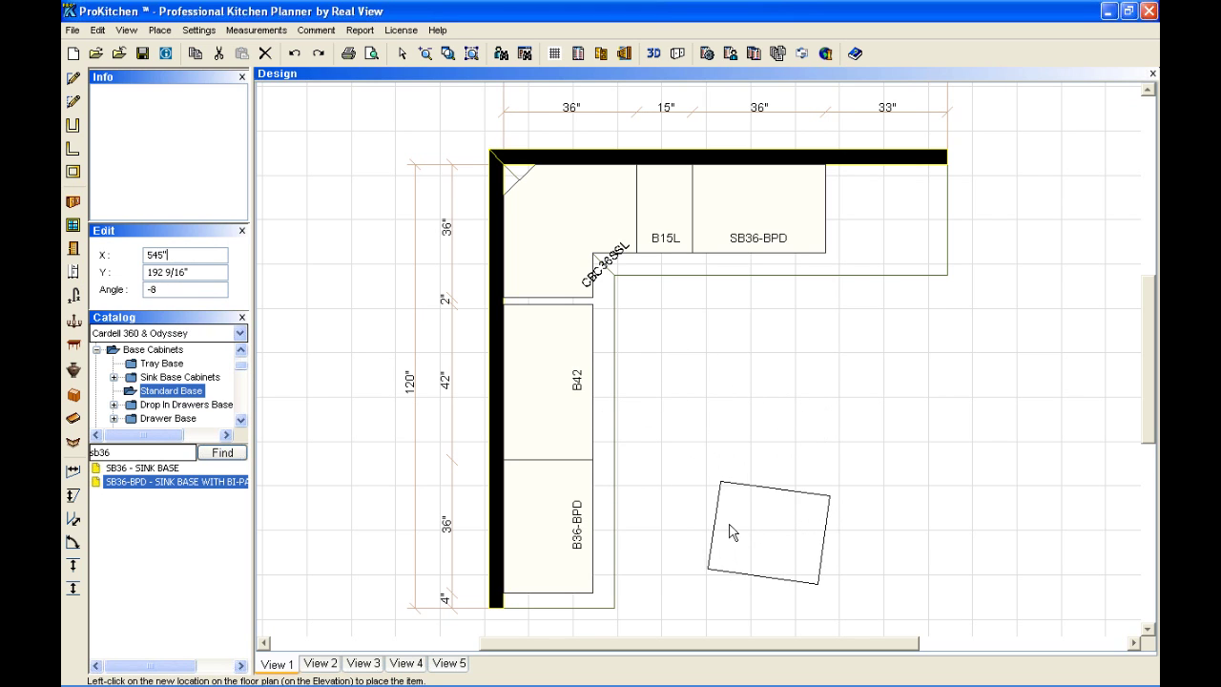